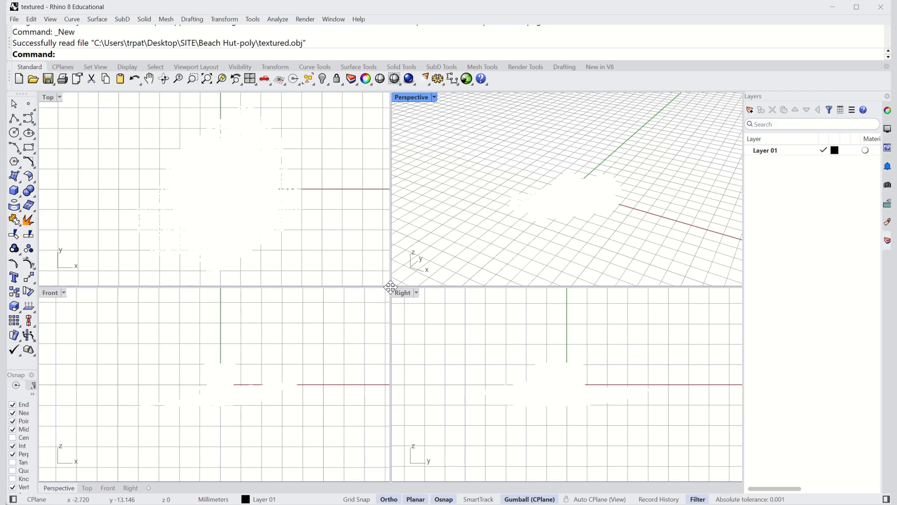
Enlarge the upper two viewports and set the imported mesh's display color to By Layer
drag(391, 287, 390, 475)
click(575, 315)
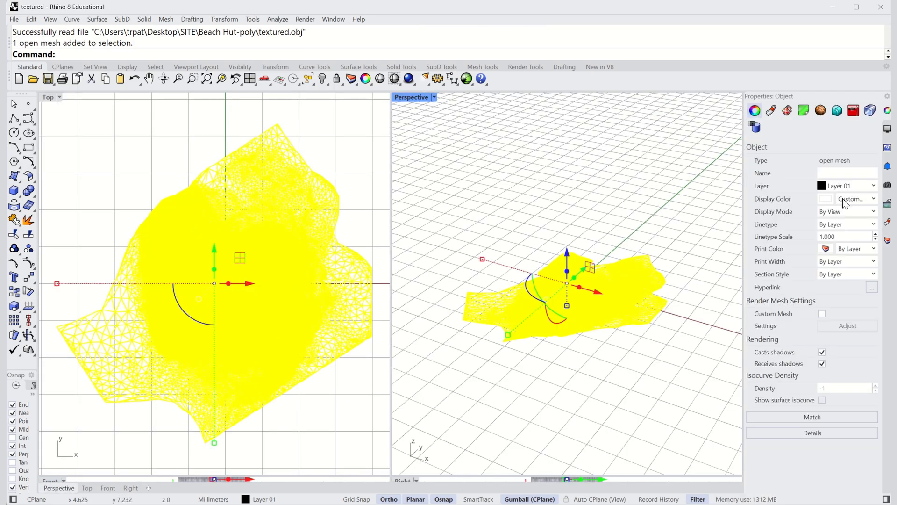
click(855, 199)
click(649, 211)
right_drag(563, 300, 578, 285)
Scale the mesh up about a base point near its centre, using two reference points in the Perspective viewport
click(575, 285)
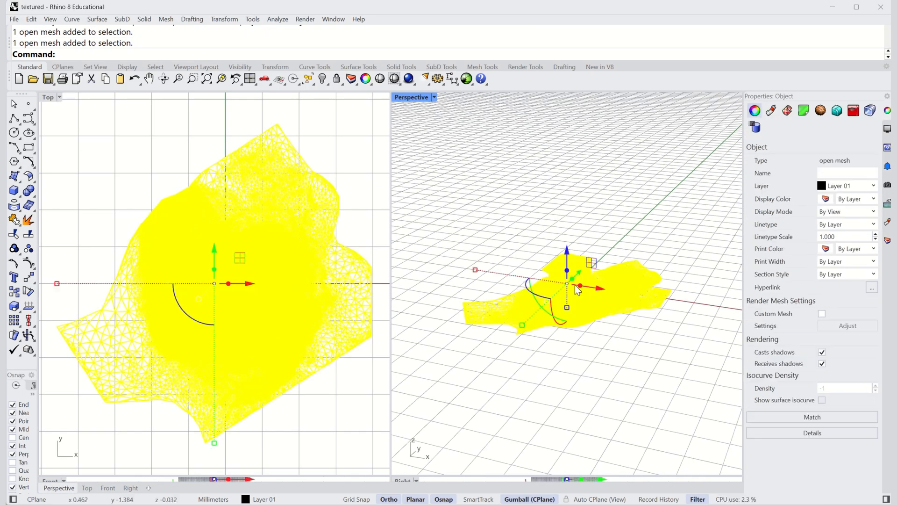
click(19, 308)
click(567, 291)
click(620, 307)
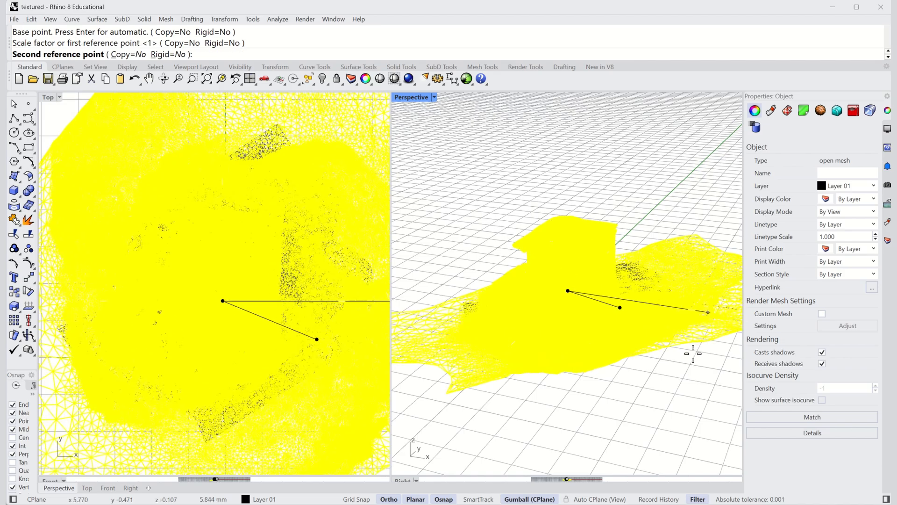
click(712, 422)
click(695, 399)
Set the Perspective viewport's display mode to Rendered
right_drag(598, 257, 620, 245)
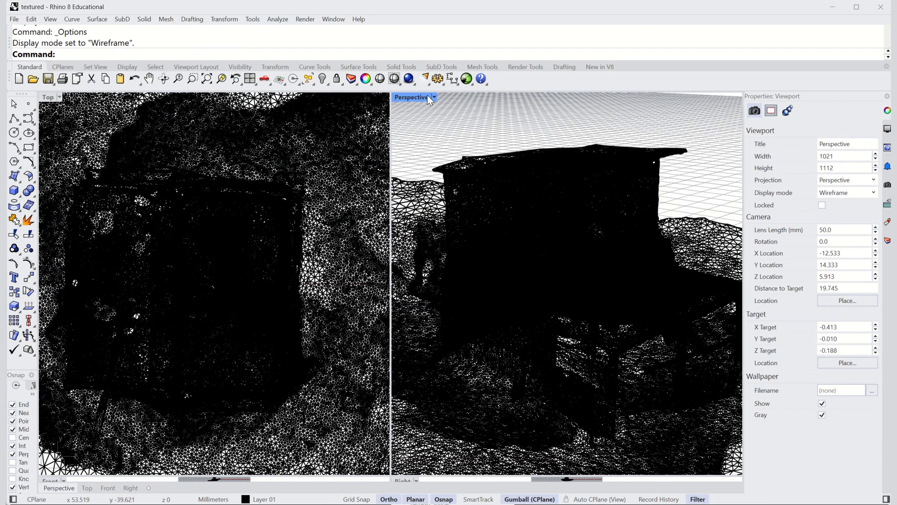
click(434, 97)
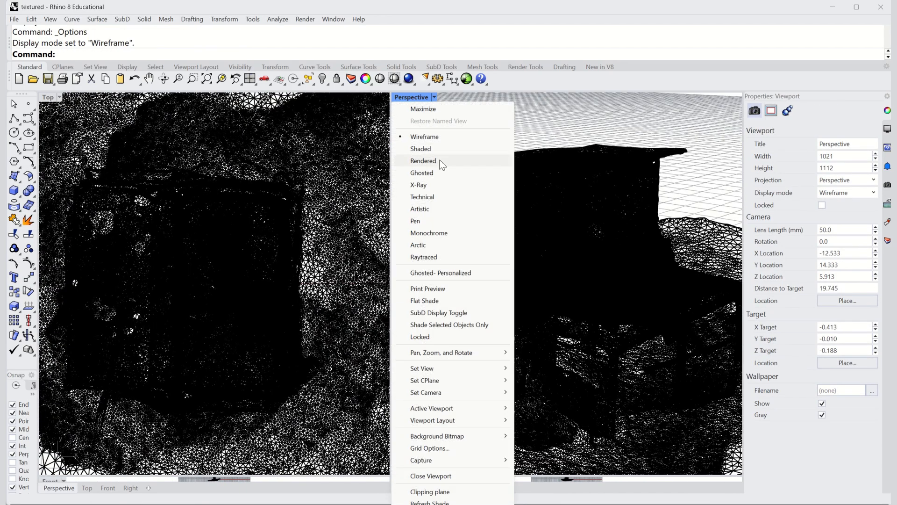
click(422, 160)
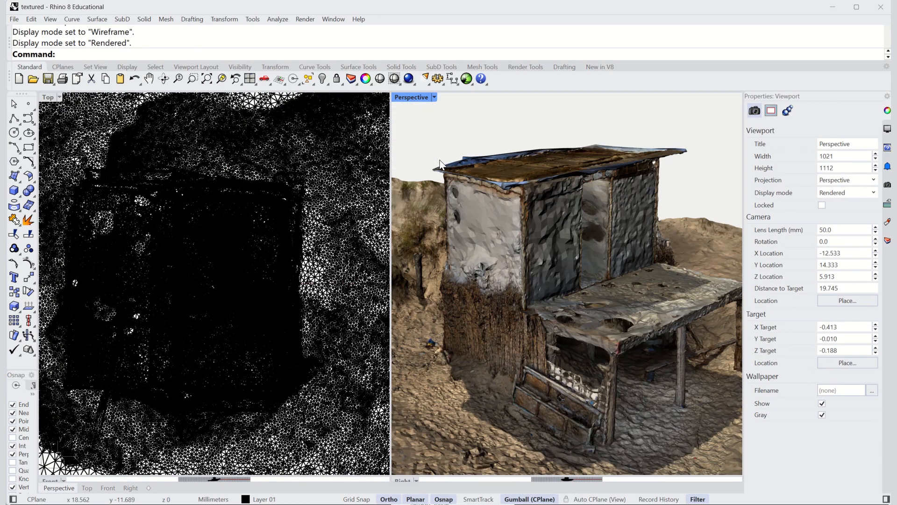
Set the lighting method of the Rendered display mode to Ambient occlusion in the program options
click(437, 79)
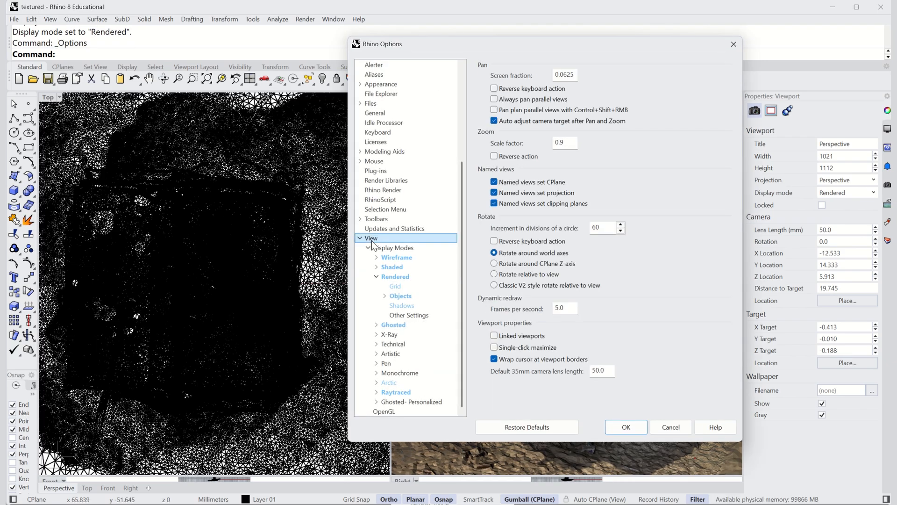
click(382, 248)
click(396, 277)
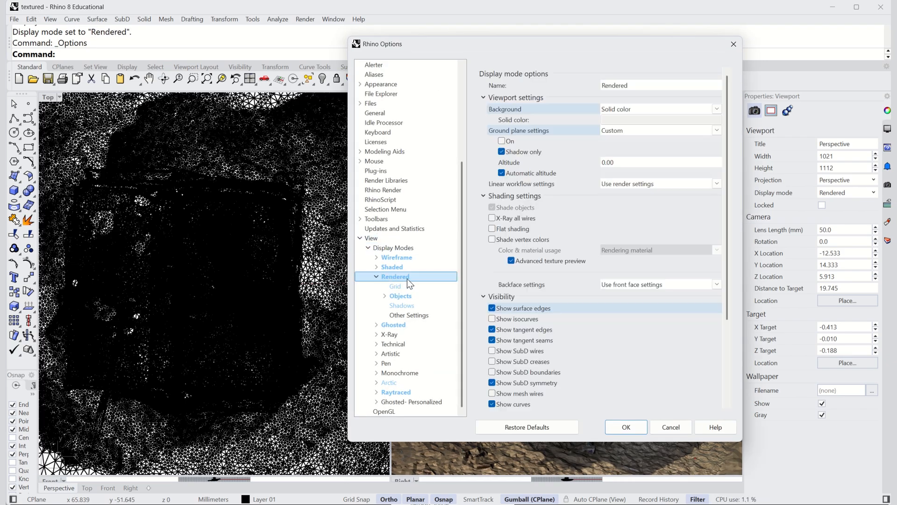
scroll(495, 299, down, 5)
click(686, 380)
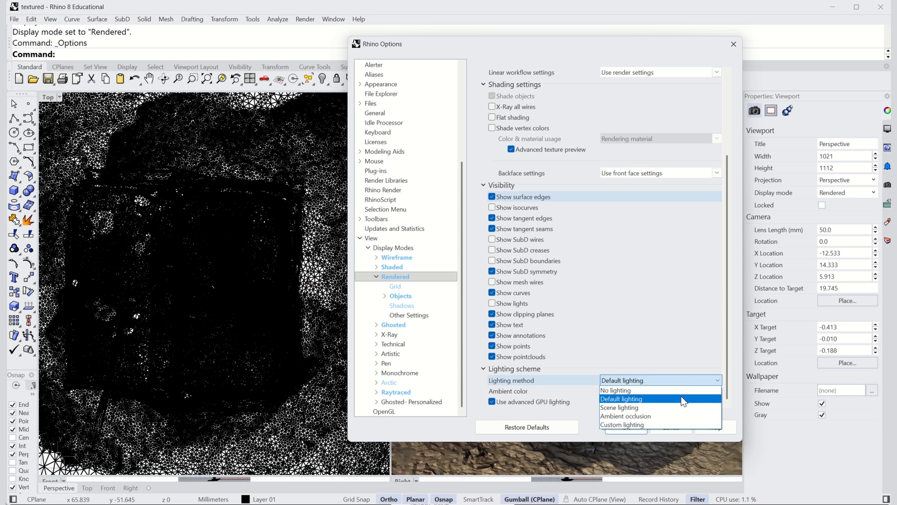
click(677, 417)
click(636, 428)
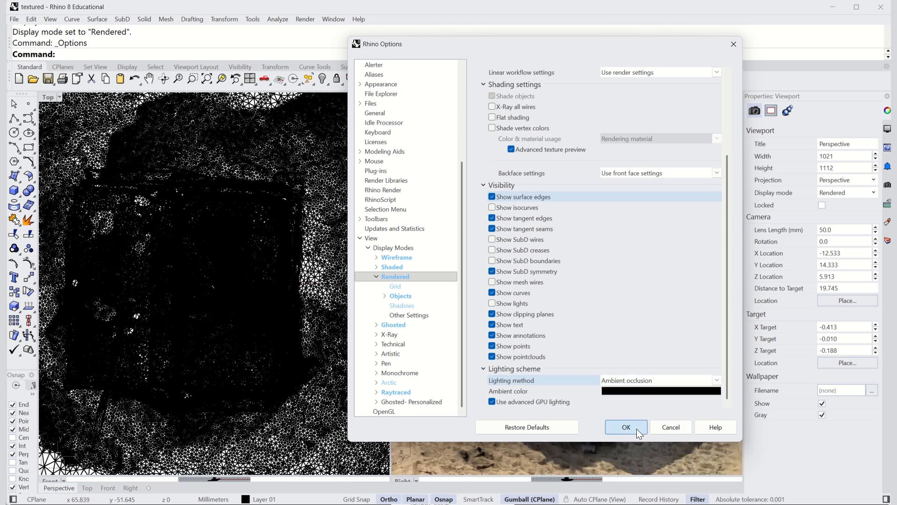
right_drag(637, 428, 630, 369)
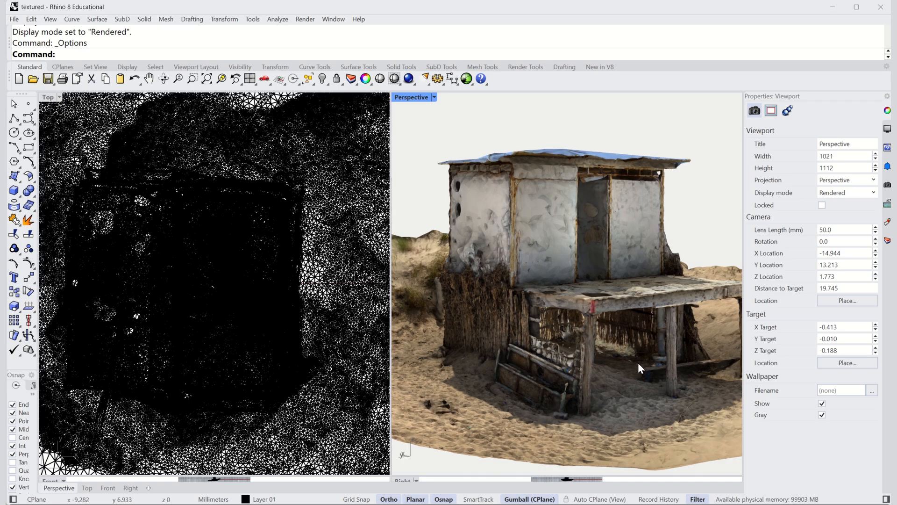
Check the hut mesh's wireframe in the Perspective viewport and open the mesh in the UV Editor
click(637, 363)
right_drag(638, 363, 616, 330)
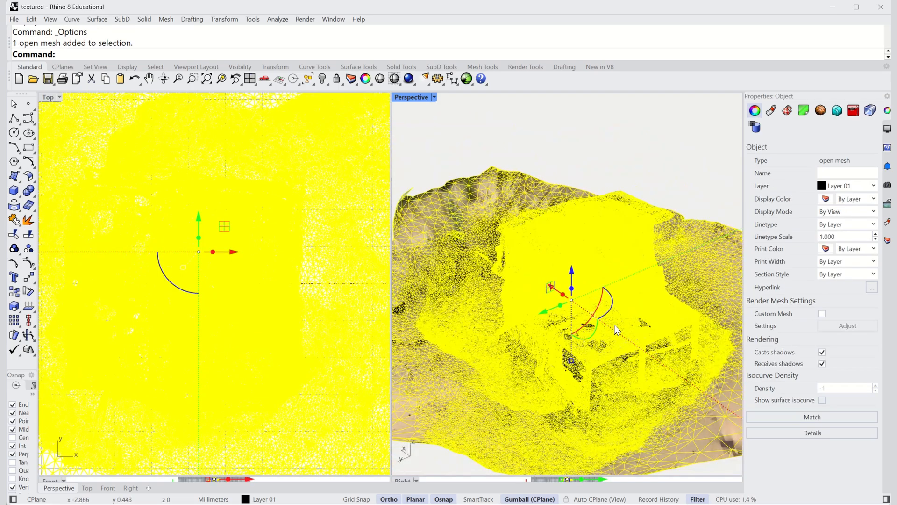
click(624, 168)
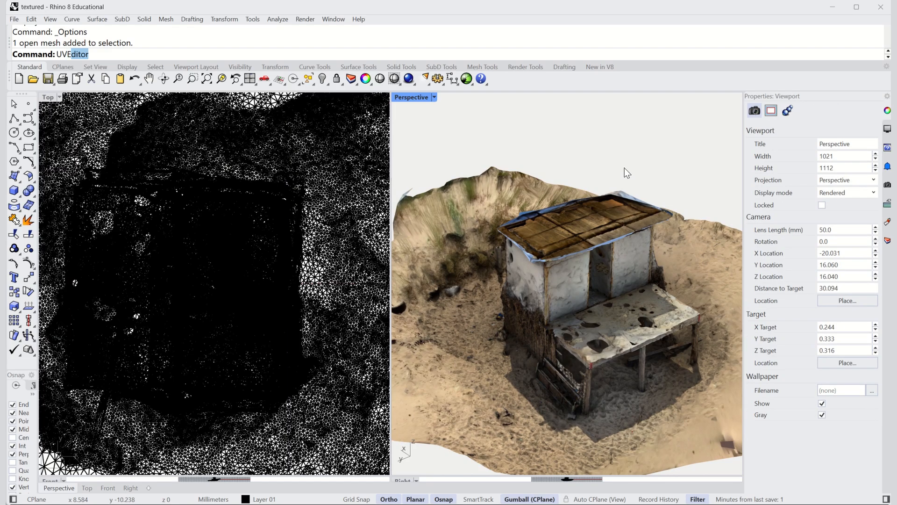
key(Return)
click(624, 189)
key(Return)
scroll(476, 146, up, 20)
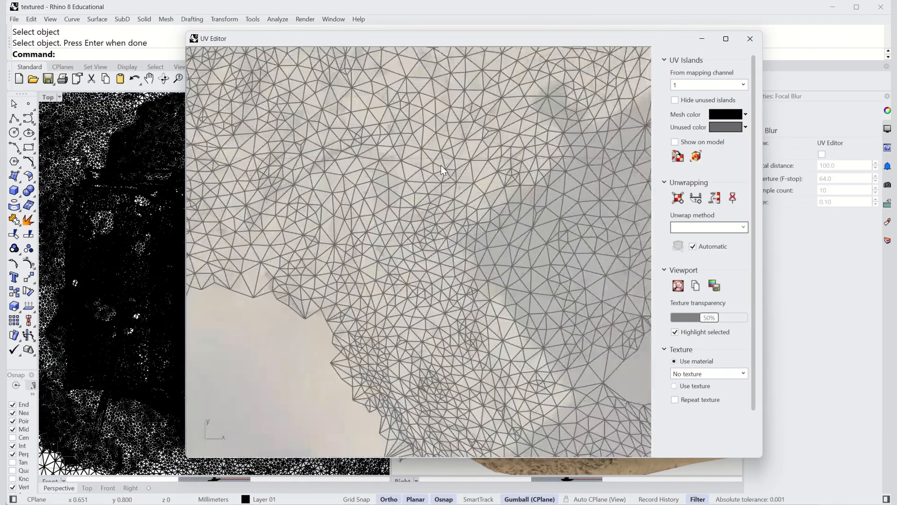
Set the UV Editor's texture transparency to 0%, examine one UV island against the texture, and close the editor
drag(714, 320, 671, 320)
scroll(448, 184, down, 14)
click(489, 188)
scroll(489, 187, up, 8)
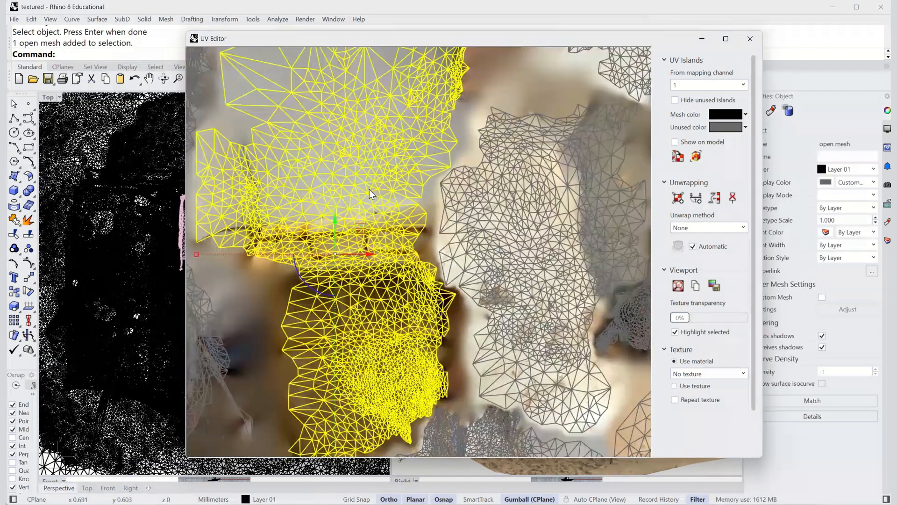
click(750, 40)
Open Grasshopper and reference the textured hut mesh in the Mesh parameter
click(466, 80)
right_click(461, 321)
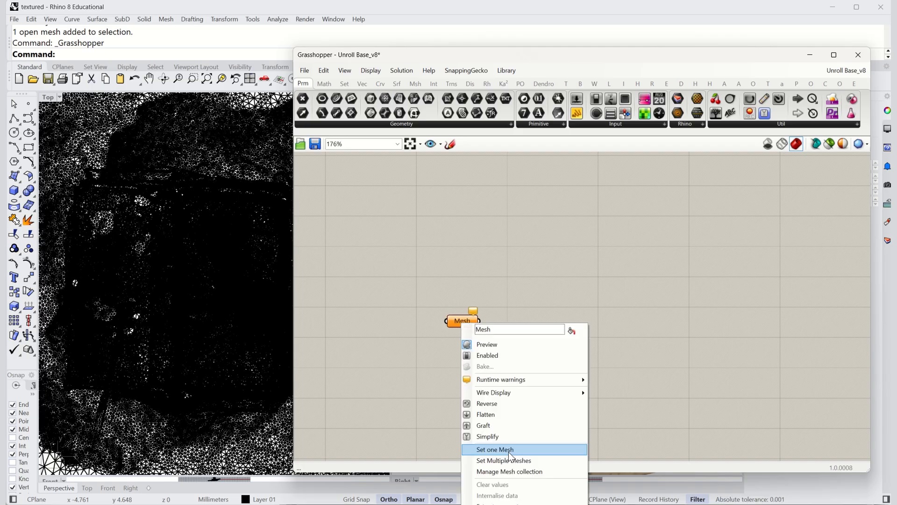
click(500, 451)
click(463, 322)
Add a Python 3 Script component with a single input x, connected to the Mesh parameter
double_click(525, 319)
text(pyth)
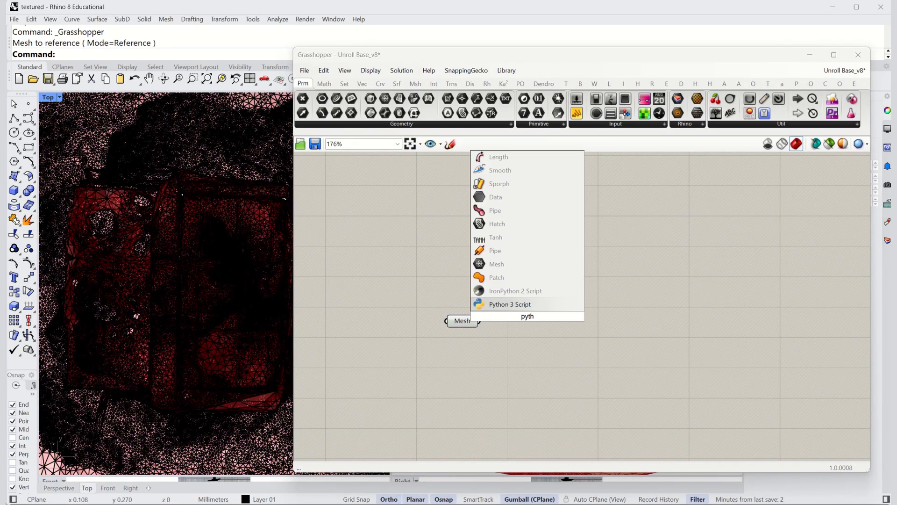
key(Return)
scroll(509, 346, up, 8)
click(531, 259)
drag(557, 199, 557, 236)
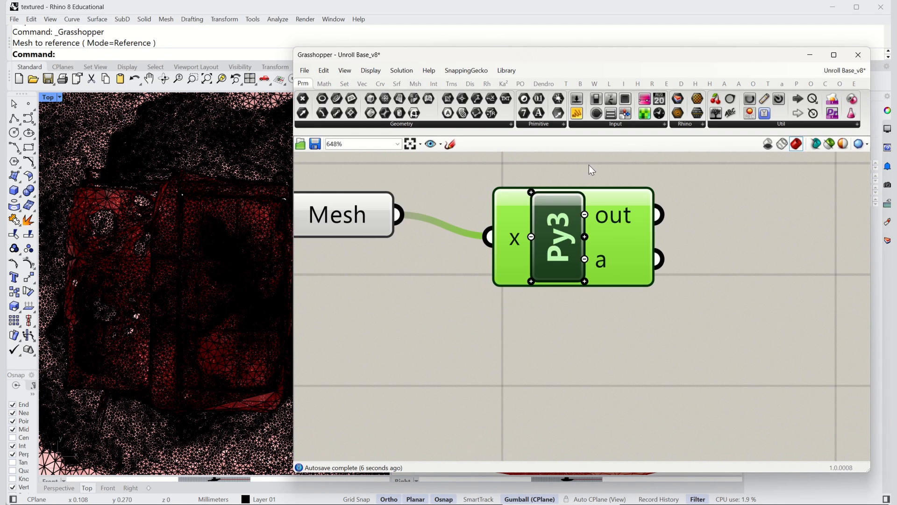
Set the type hint for the Python script's x input
scroll(579, 173, down, 2)
right_click(529, 195)
mouse_move(569, 450)
click(673, 451)
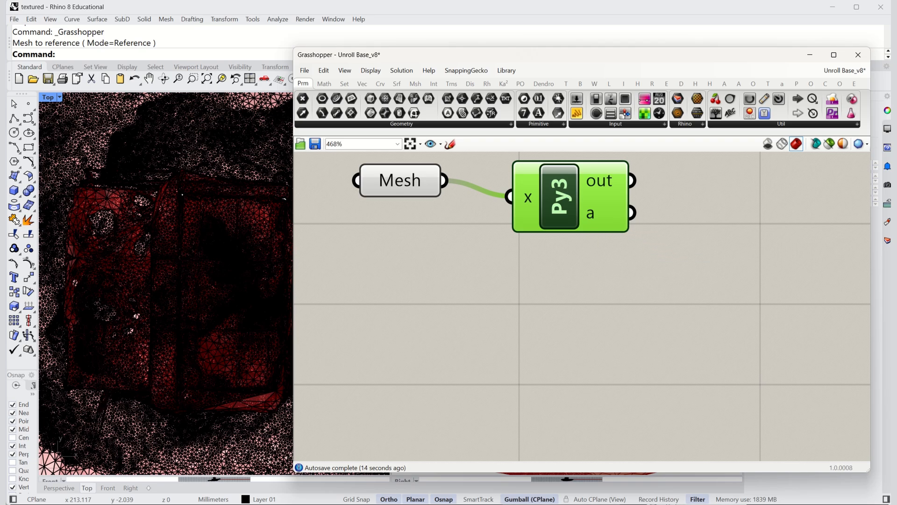
Replace the default Python script with a=x.TextureCoordinates, save it and close the script editor
scroll(405, 192, down, 4)
double_click(476, 199)
drag(256, 192, 146, 124)
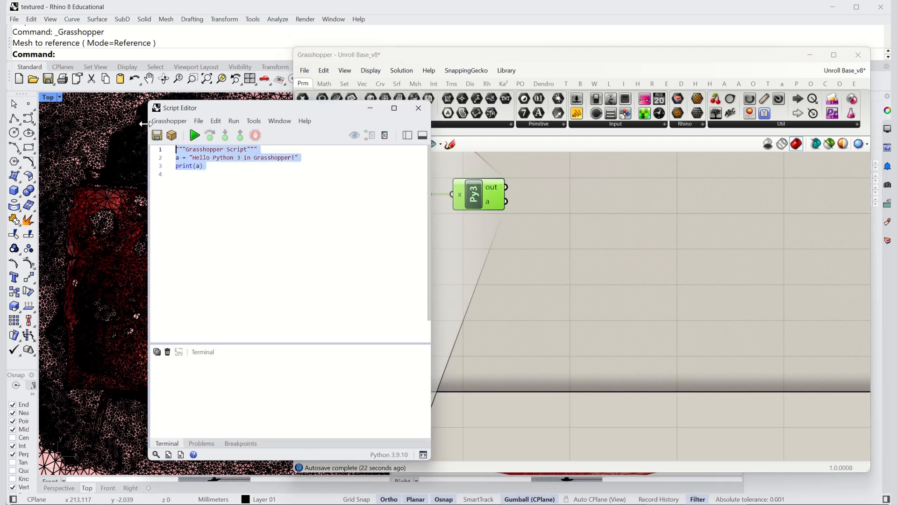
text(x.TextureCoordinate)
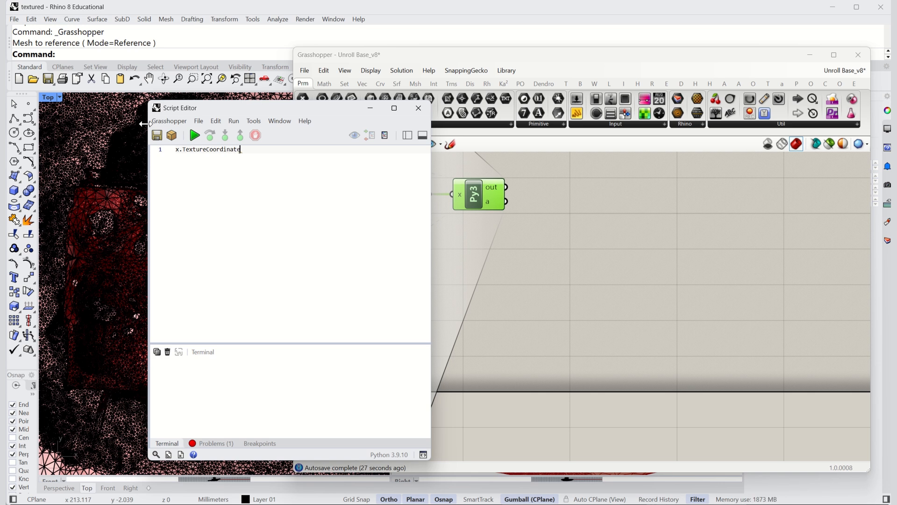
text(=)
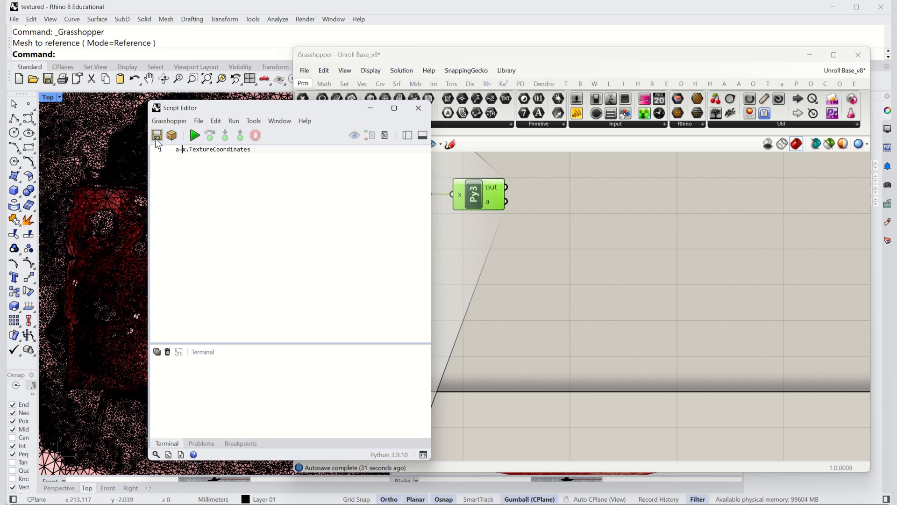
click(417, 107)
Add a Deconstruct Vector component and connect the script's output a to its V input
scroll(767, 127, down, 3)
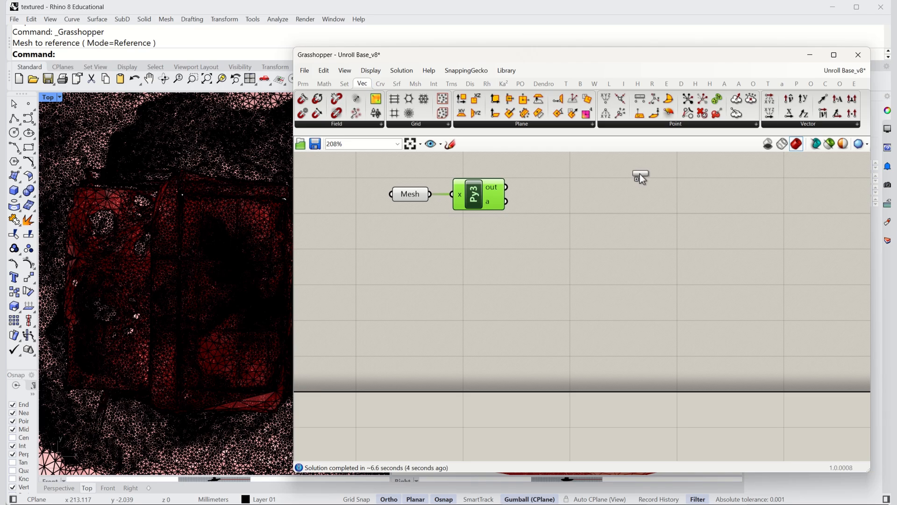
click(552, 208)
drag(506, 202, 531, 211)
drag(552, 215, 614, 220)
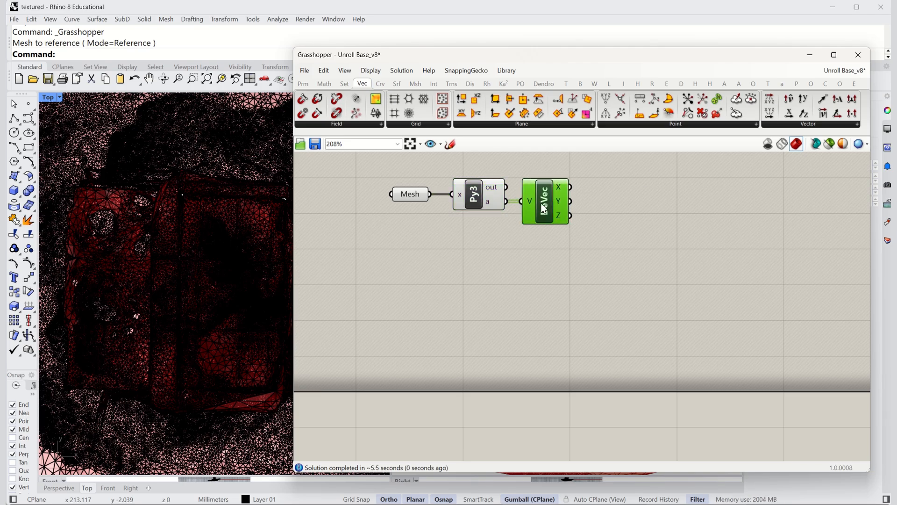
Add a fractional RGB colour component and connect the vector's X to R and Y to B
click(470, 84)
click(363, 125)
click(353, 196)
click(638, 198)
drag(644, 220, 625, 209)
click(677, 174)
Add a Mesh Colours component fed by the RGB colour output and the original Mesh parameter
right_drag(676, 173, 687, 214)
double_click(686, 214)
text(meshcolo)
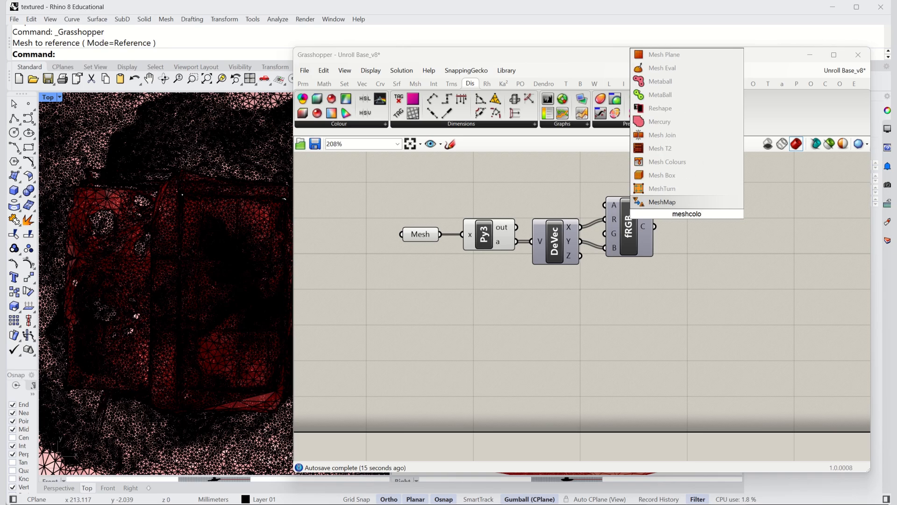
text(ur)
key(Return)
drag(654, 227, 669, 219)
drag(687, 212, 719, 218)
drag(440, 234, 701, 210)
Examine the recoloured mesh in the viewport and disable all the Grasshopper components
drag(591, 280, 411, 205)
double_click(462, 56)
right_drag(570, 281, 415, 268)
scroll(555, 356, up, 4)
double_click(534, 58)
right_click(456, 302)
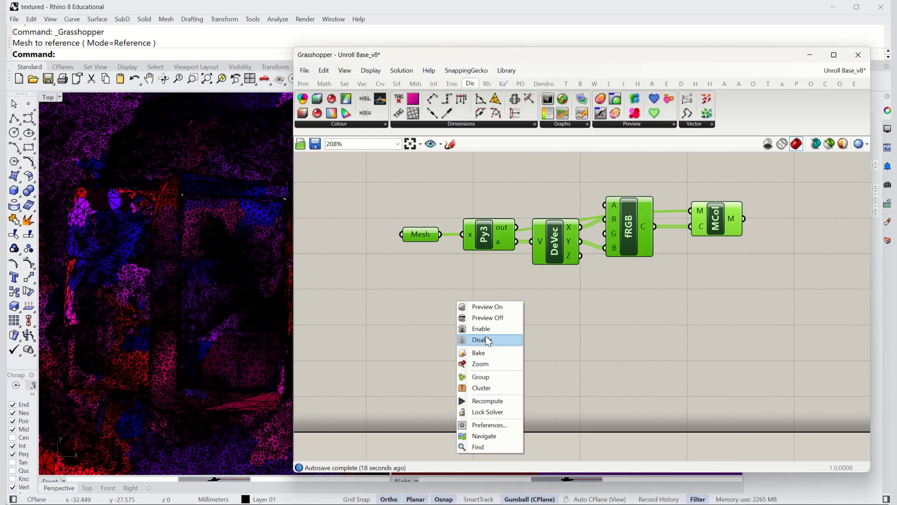
click(487, 339)
Frame the hut's deck and its supporting posts in the Perspective viewport and save it as the named view ViewToUse
double_click(507, 56)
scroll(636, 258, up, 3)
right_drag(637, 259, 626, 254)
scroll(576, 277, up, 3)
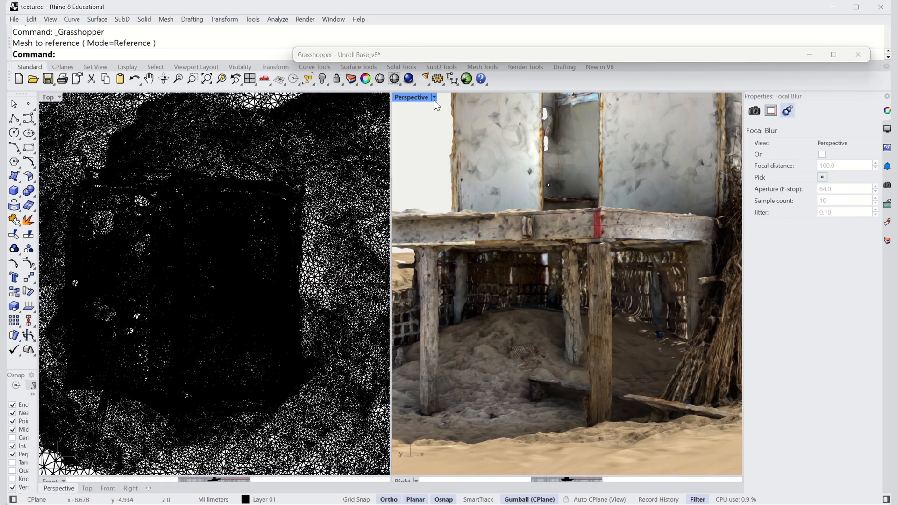
click(434, 98)
mouse_move(499, 367)
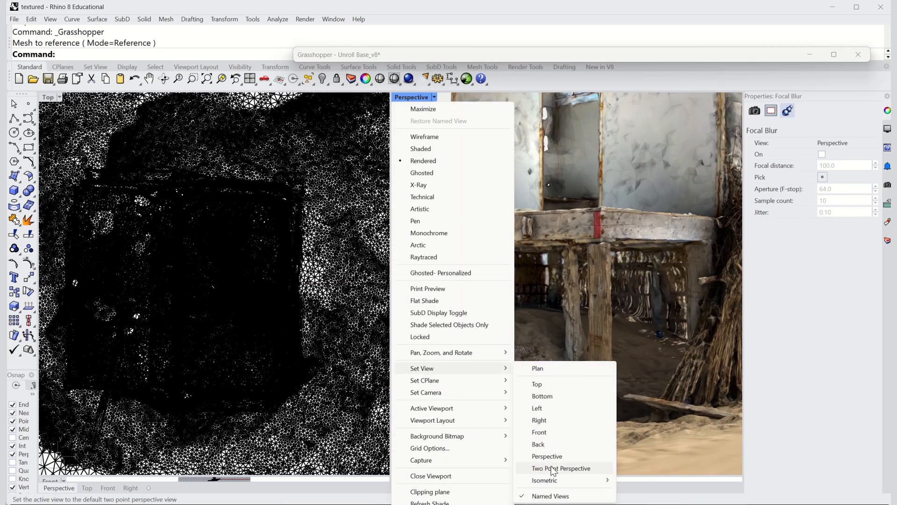
click(550, 496)
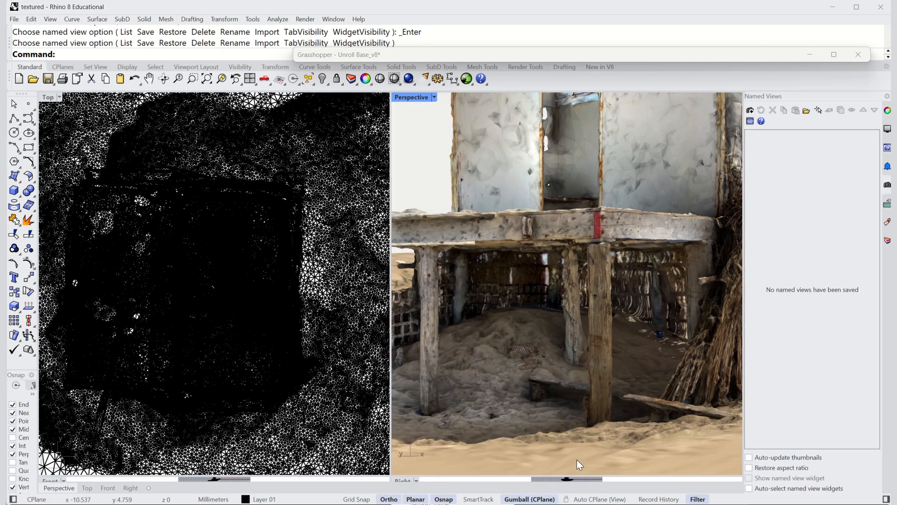
click(751, 111)
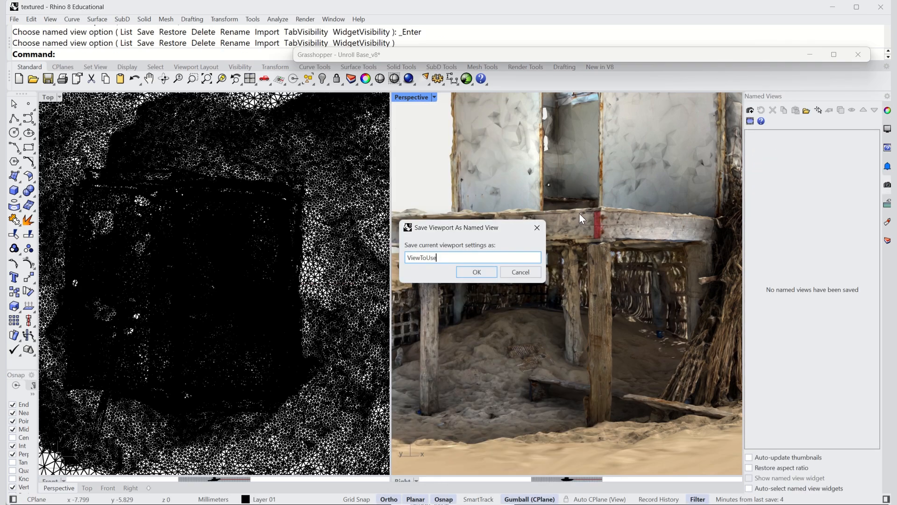
key(Return)
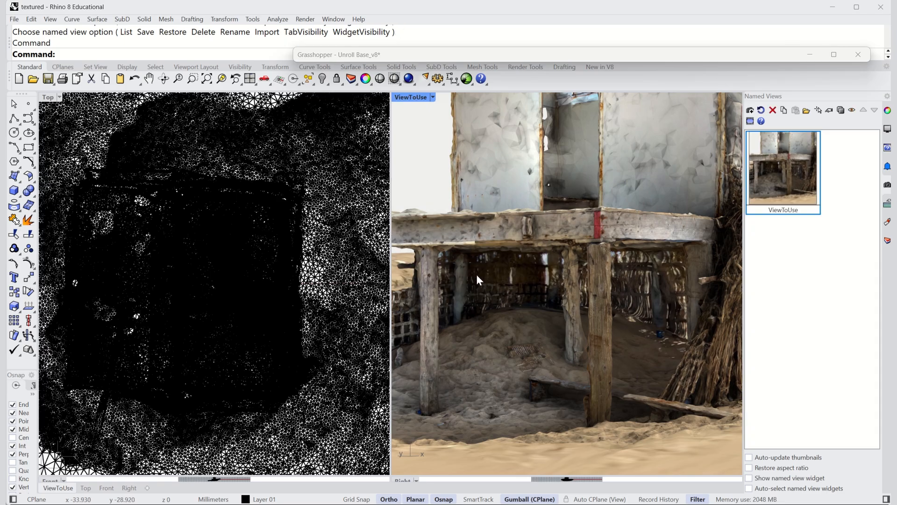
Capture the ViewToUse viewport to the image file ViewCaptureToUse.png in the SITE folder
click(401, 83)
click(422, 141)
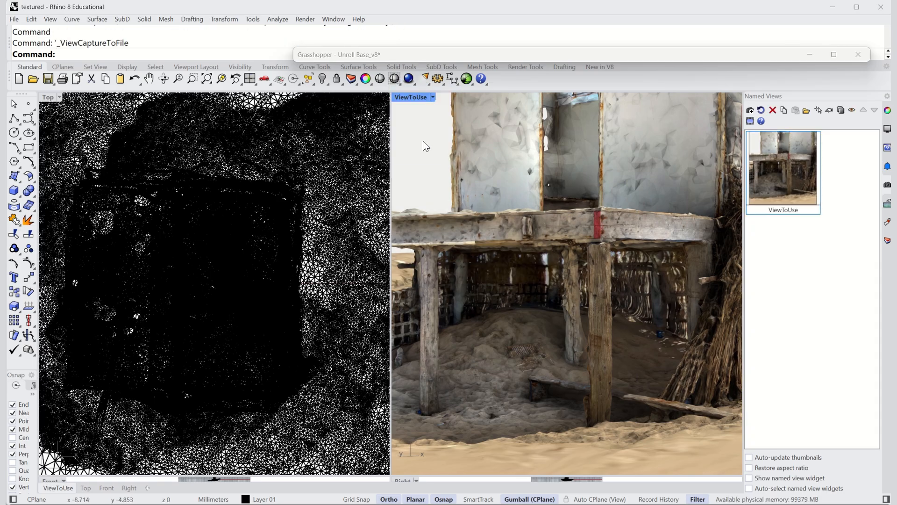
click(564, 395)
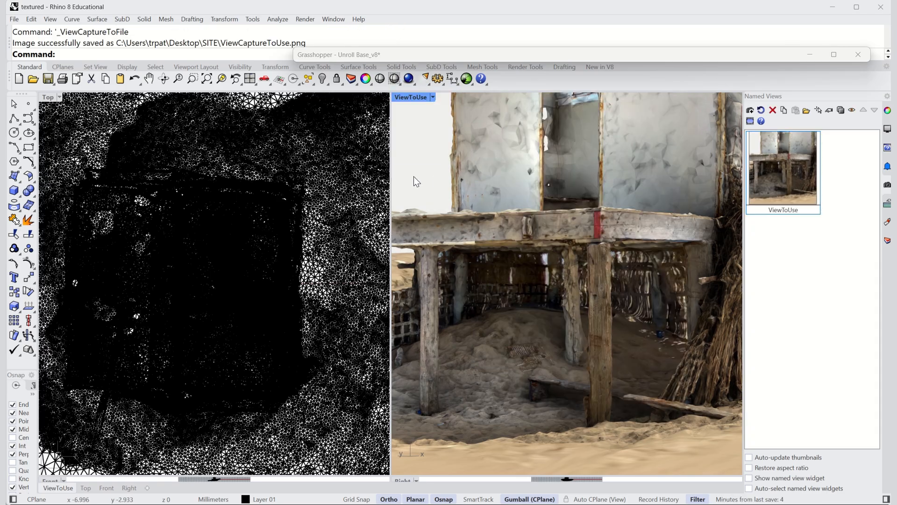
Turn on the camera icon with the ShowCamera command
scroll(312, 205, down, 12)
text(Showcamera)
key(Return)
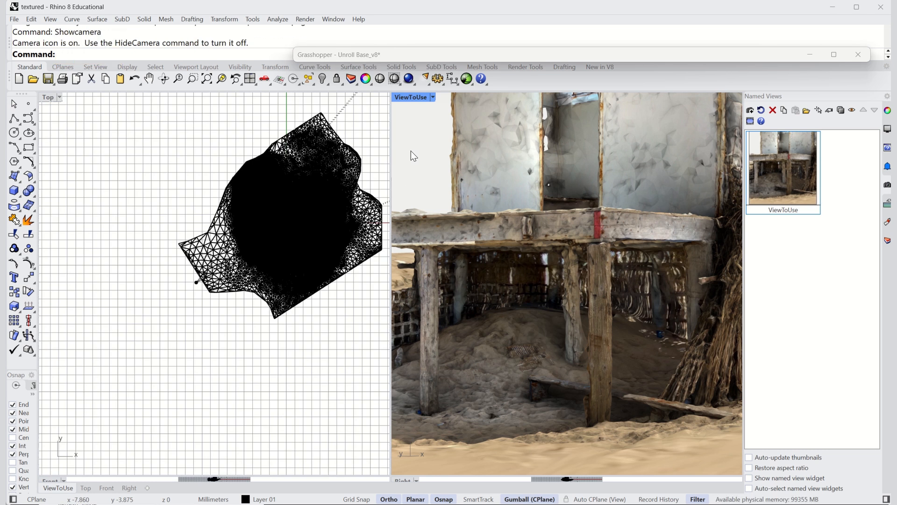
Change the Top viewport to a Perspective view in Rendered mode, showing the hut and camera from the side
click(59, 98)
mouse_move(76, 370)
click(197, 454)
right_drag(236, 369, 96, 248)
click(265, 338)
key(ctrl+alt+r)
right_drag(119, 192, 220, 196)
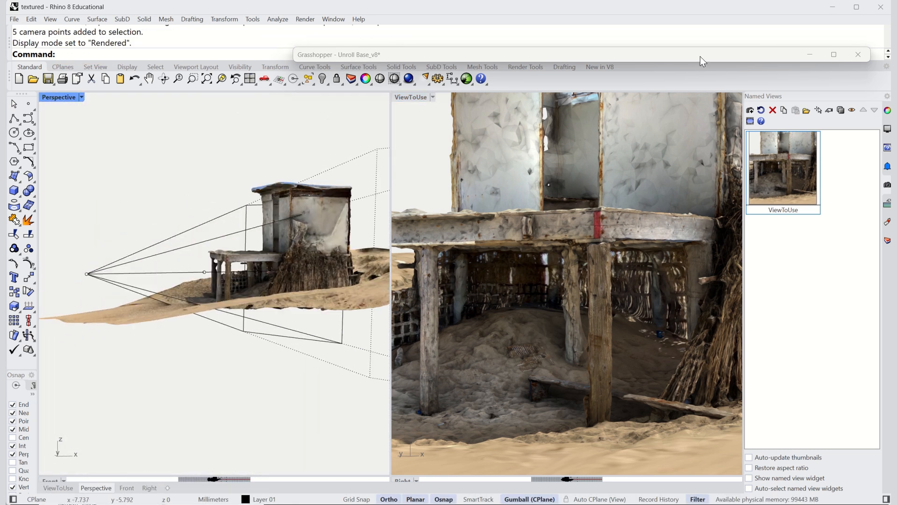
Switch to Grasshopper and add a Python 3 Script component below the GET VIEWPORT BOUNDARY RECTANGLE heading
double_click(699, 57)
right_drag(601, 269, 595, 101)
right_drag(579, 255, 589, 132)
right_drag(578, 244, 597, 182)
click(328, 80)
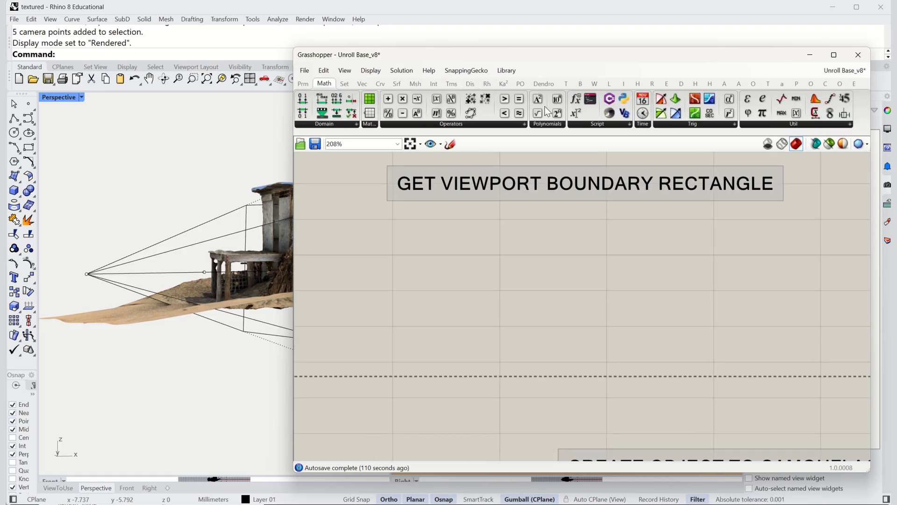
drag(540, 268, 539, 261)
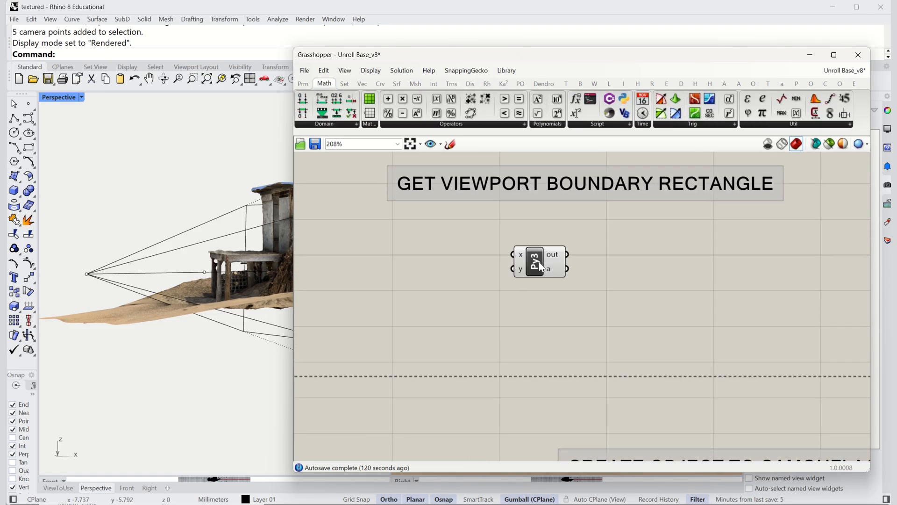
Name the script inputs UseView and Refresh, feeding them from a panel reading ViewToUse and a Button component
right_click(539, 262)
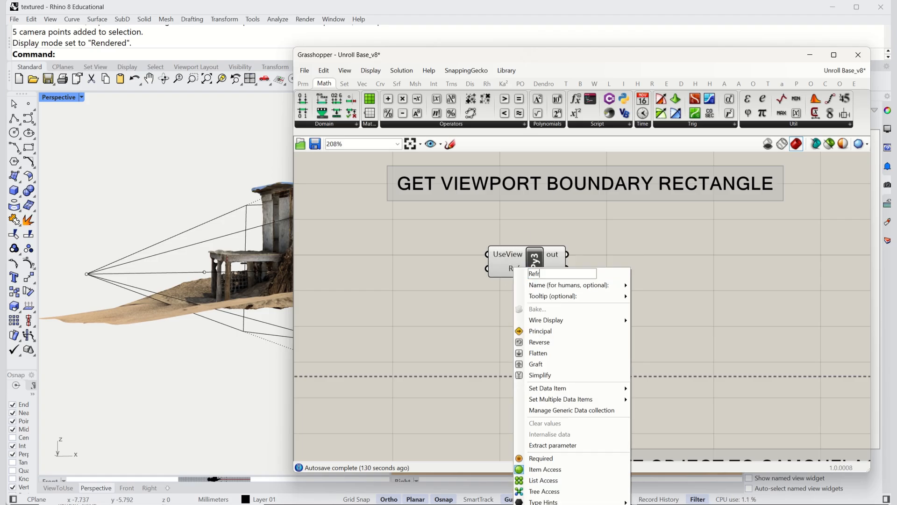
double_click(455, 276)
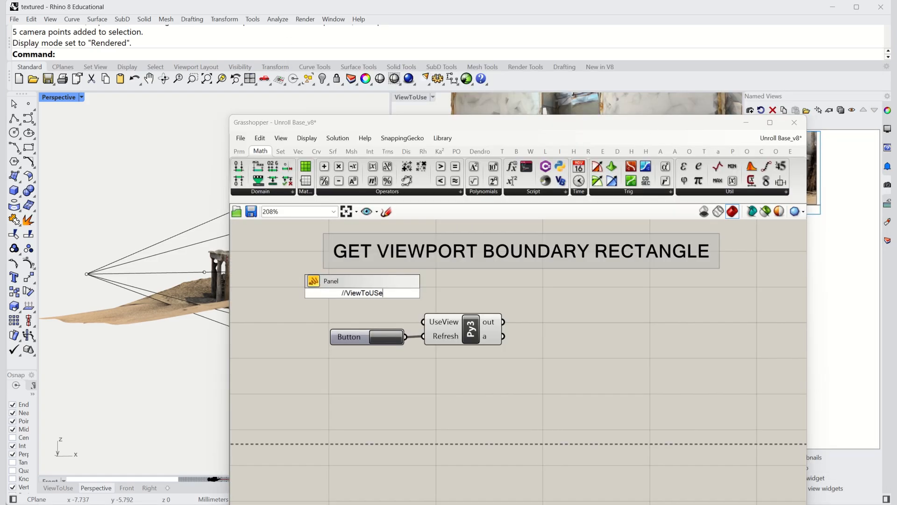
key(BackSpace)
key(BackSpace)
text(se)
key(Return)
Open the Python component's code and replace the default script with the line "import rhinoscriptsyntax as rs"
double_click(471, 329)
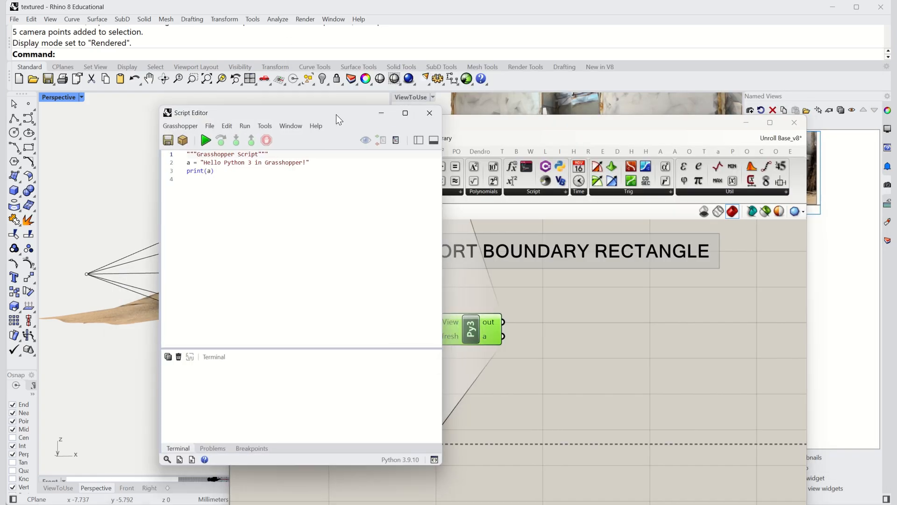
key(ctrl+a)
text(import rhinoscriptsyntax as rs)
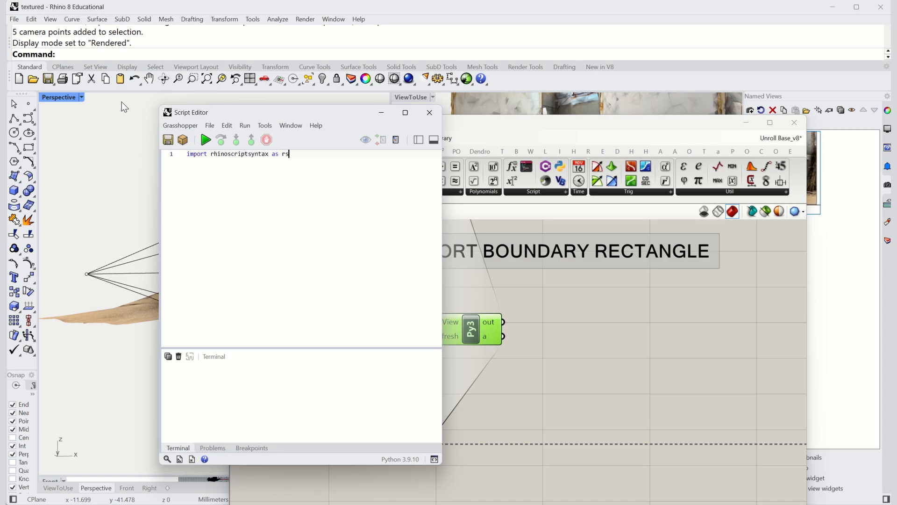
key(Return)
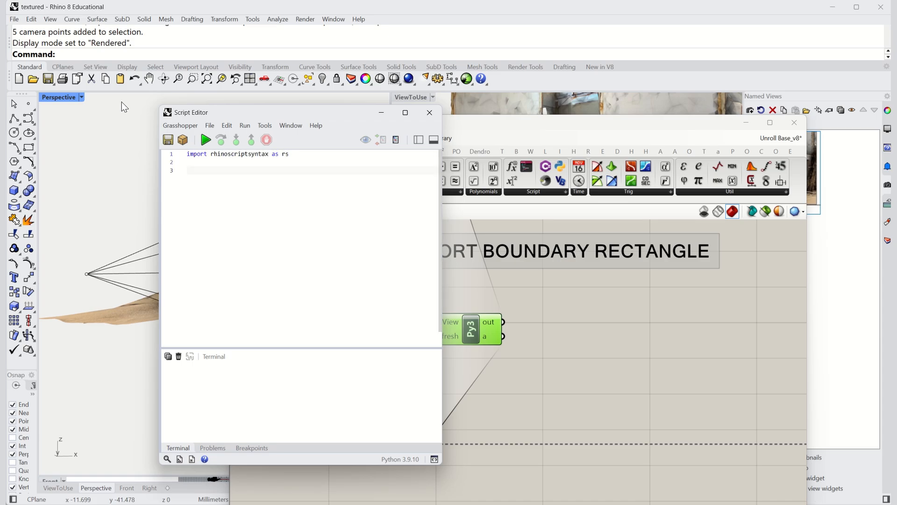
Add an "if not Refresh:" block to the script containing "View= rs.CurrentView(UseView)"
text(if not Refre)
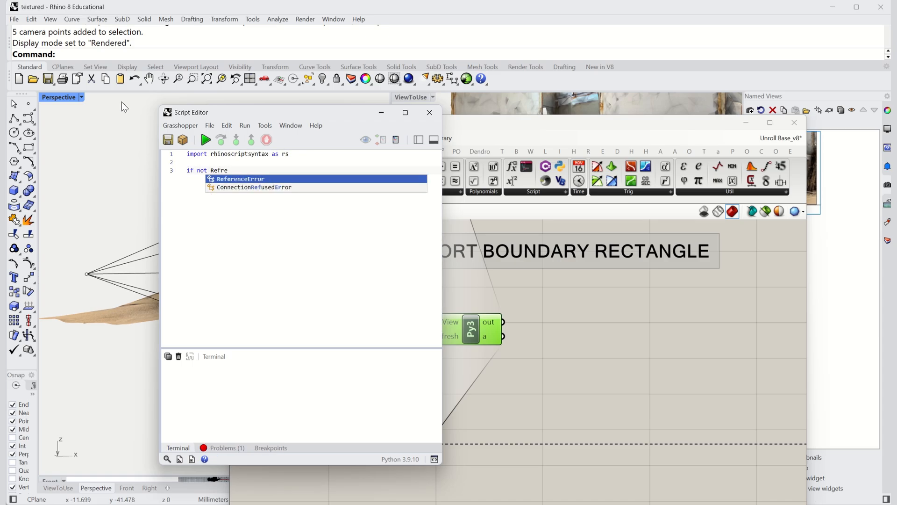
text(sh:)
key(Return)
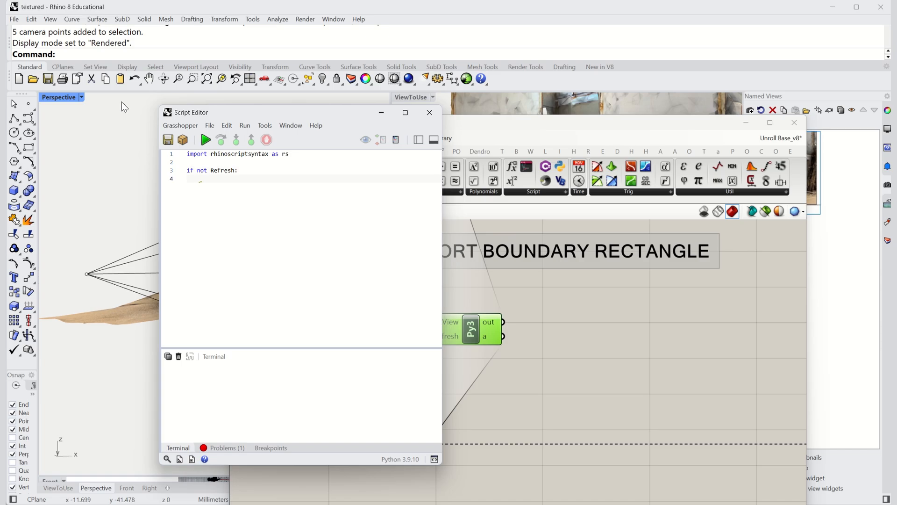
text(View= rs.CurrentView())
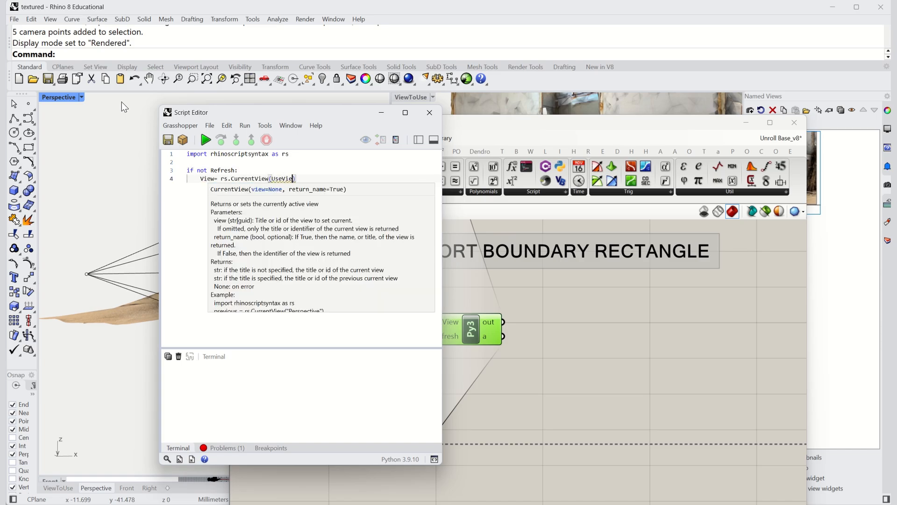
key(Return)
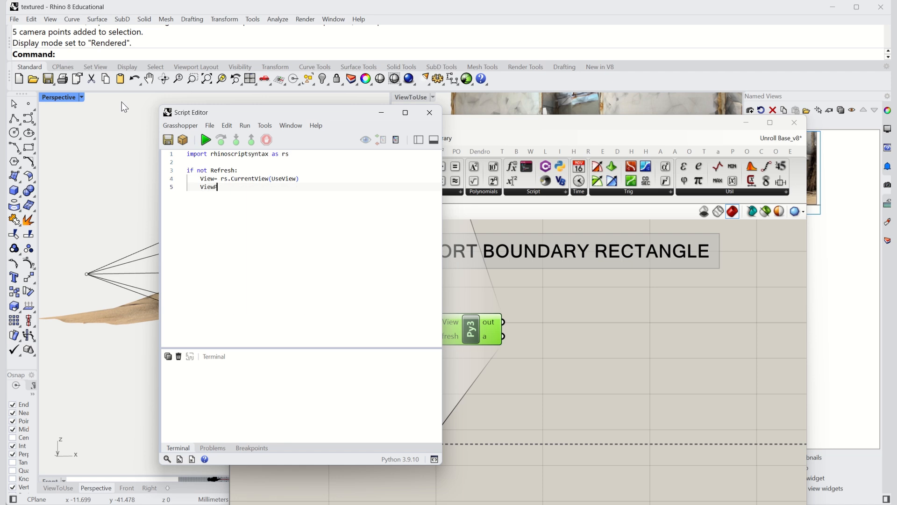
Add the line "ViewPlane= rs.ViewCameraPlane()" inside the if block
text(ViewPlane= rs.ViewCAmeraPlan)
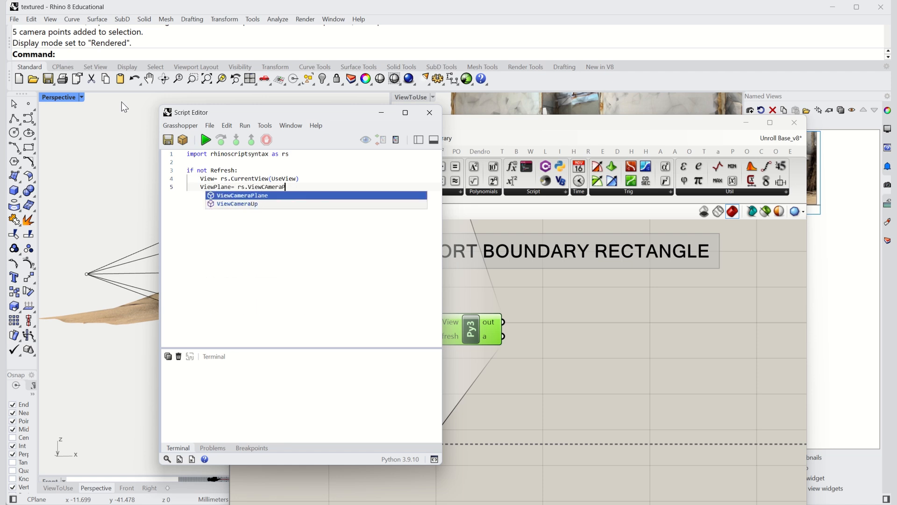
text(e()
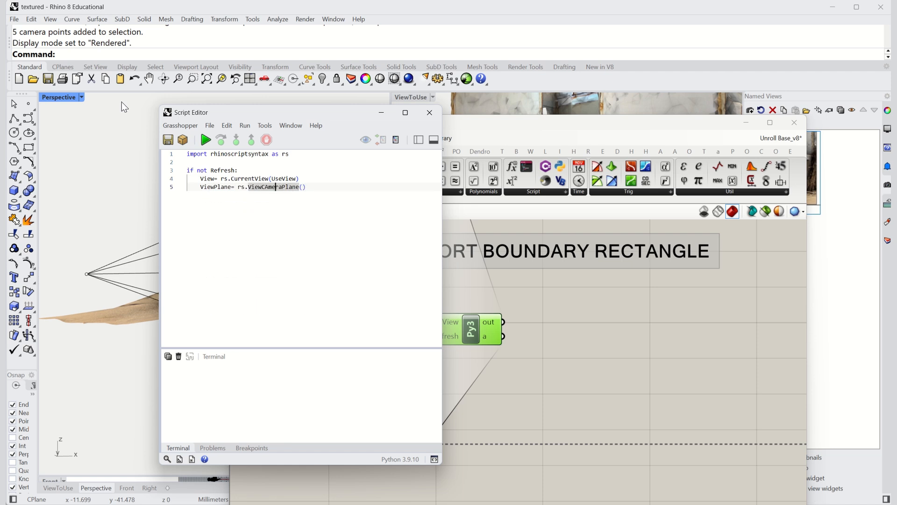
key(Return)
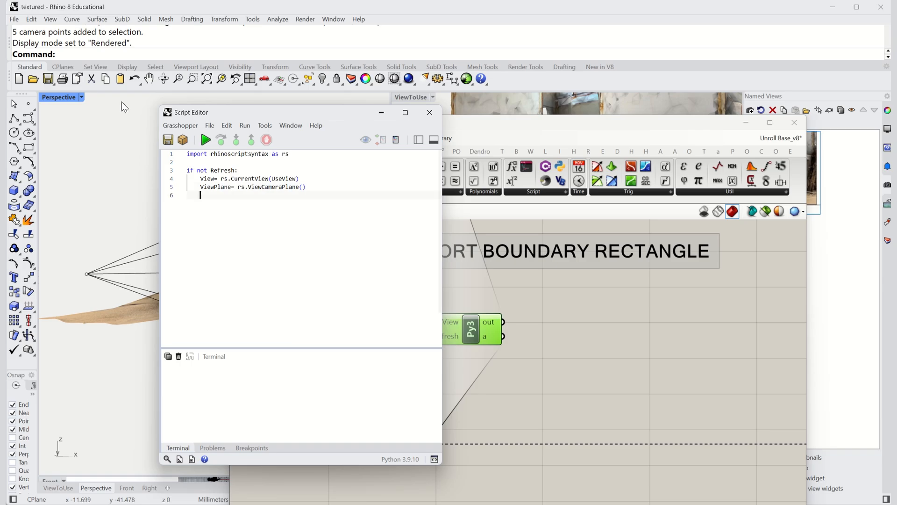
Add the line "Corners= list(rs.ViewNearCorners())" to the if block and run the script
text(Corners= list(rs.Vie)
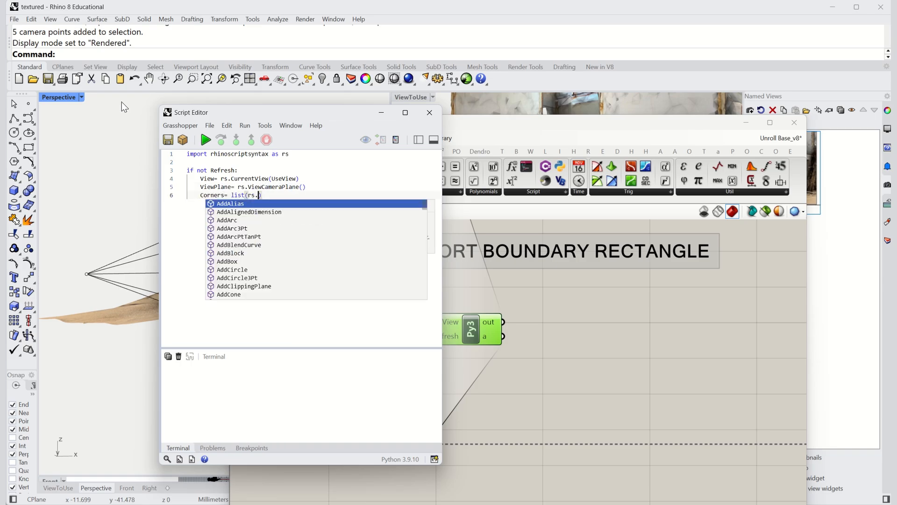
text(wNearCorners)
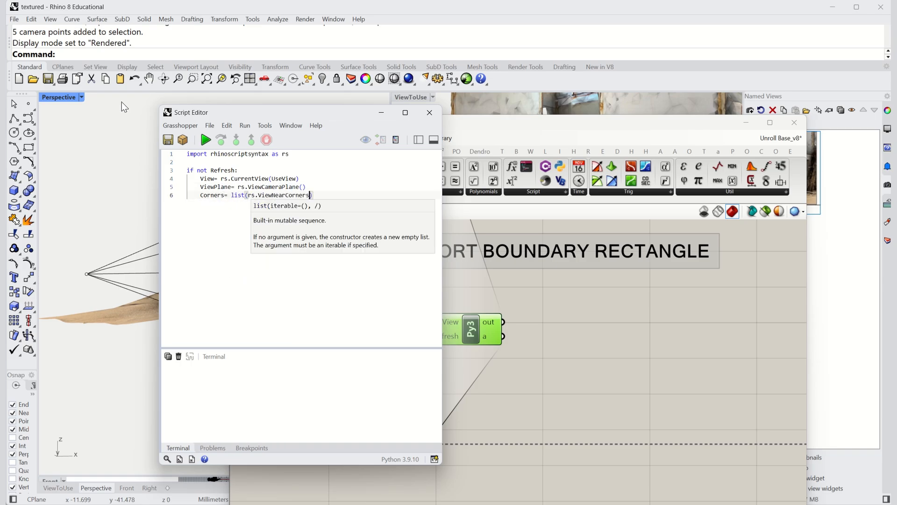
text(()
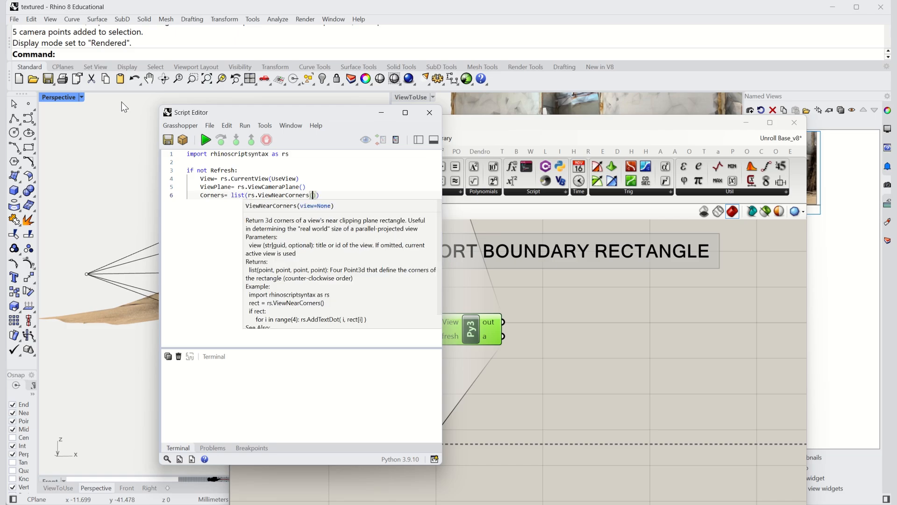
click(205, 140)
Rename the Python component's output a to ViewPlane
scroll(568, 345, up, 3)
right_click(547, 322)
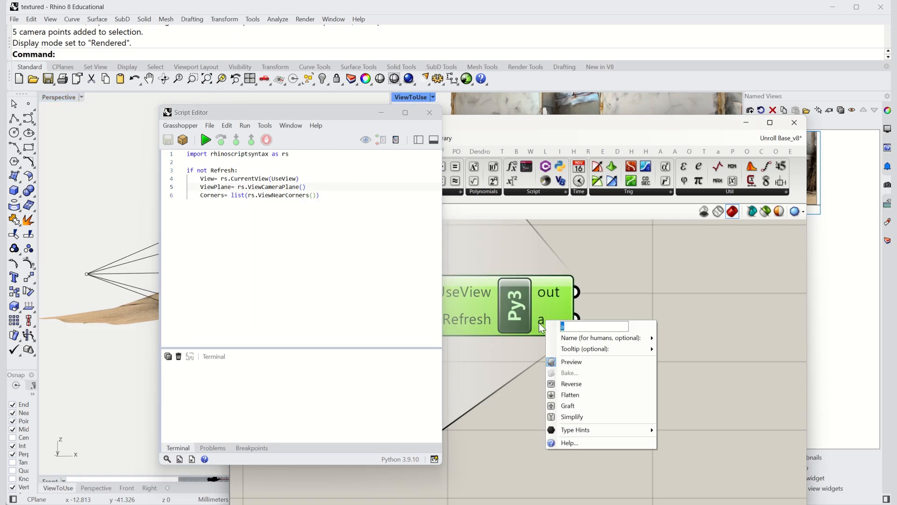
text(ViewPlane)
key(Return)
Add another output named Corners to the Python component and close the script editor
scroll(520, 329, up, 2)
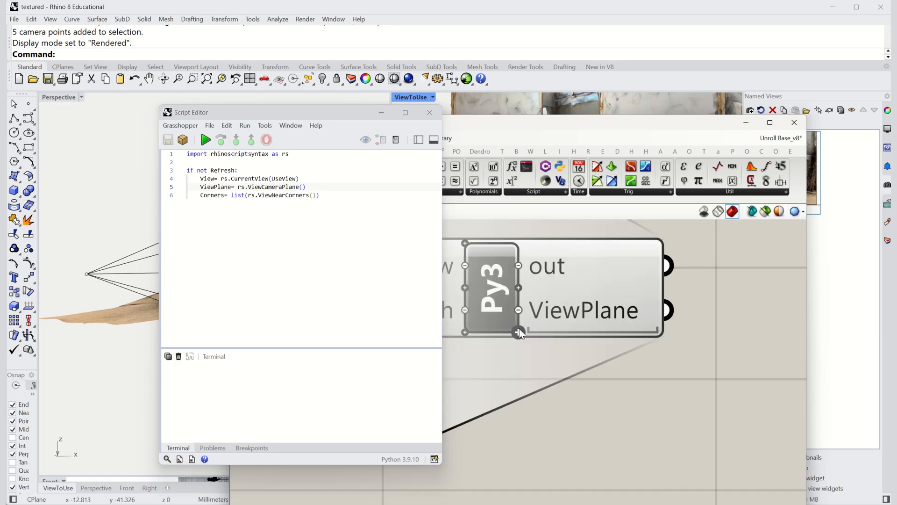
click(520, 329)
right_click(533, 335)
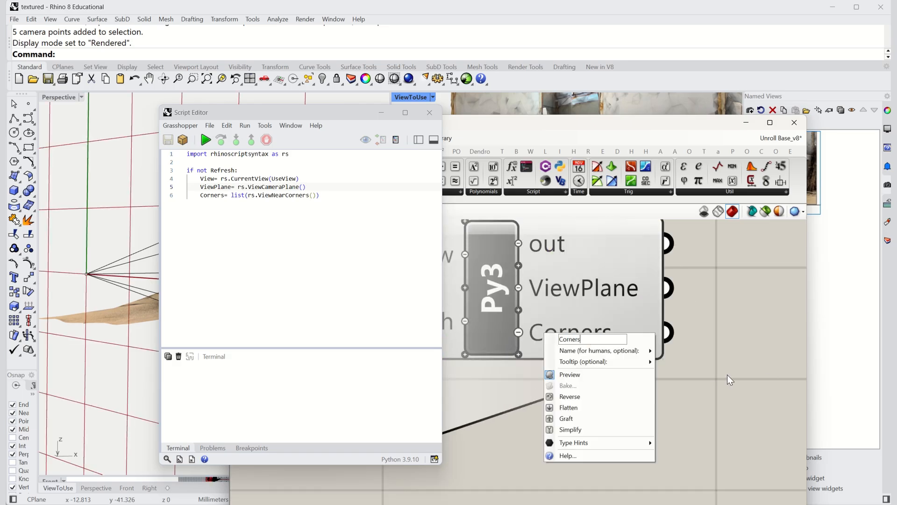
key(Return)
scroll(528, 344, down, 3)
click(429, 112)
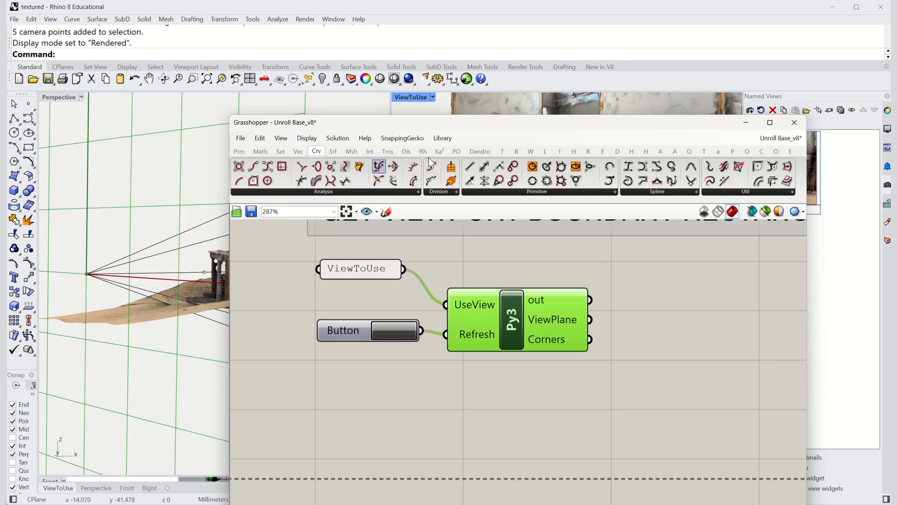
Add a PolyLine component, connect Corners to its vertices input, and inspect the result at the camera position
click(642, 181)
click(645, 338)
drag(589, 339, 656, 350)
drag(230, 339, 304, 339)
right_drag(187, 299, 93, 284)
scroll(93, 281, up, 8)
right_drag(168, 210, 109, 290)
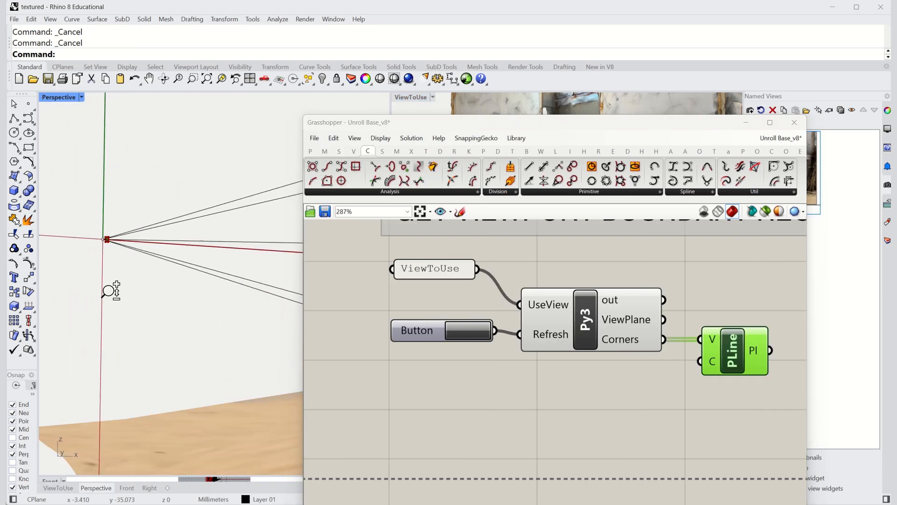
scroll(109, 290, down, 4)
Add a Scale component with the polyline as its geometry and ViewPlane as its center
double_click(610, 411)
text(scale)
key(Return)
drag(610, 407, 731, 411)
right_drag(700, 444, 602, 435)
drag(632, 404, 749, 376)
drag(671, 342, 715, 360)
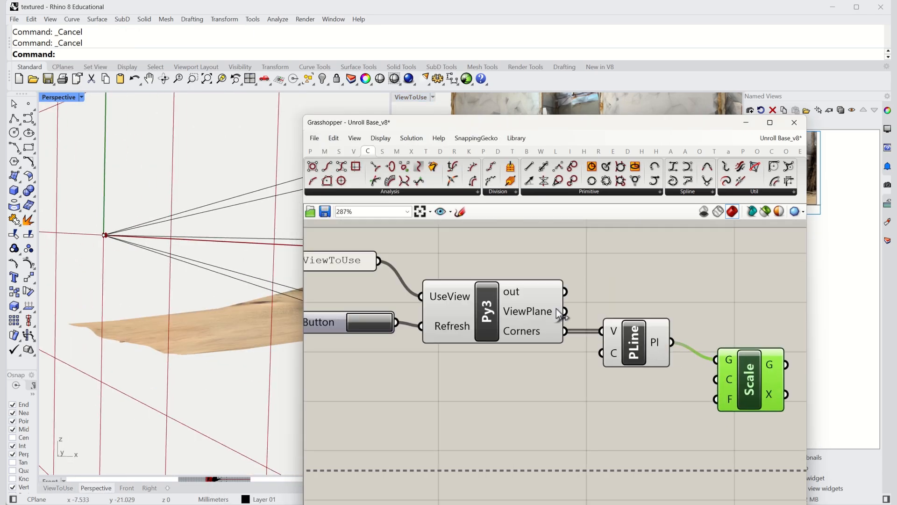
drag(564, 311, 716, 379)
Create a number slider with value 200, connect it to the Scale factor input, and set it to 350
double_click(644, 397)
text(200)
key(Return)
drag(641, 402, 613, 402)
drag(697, 400, 716, 399)
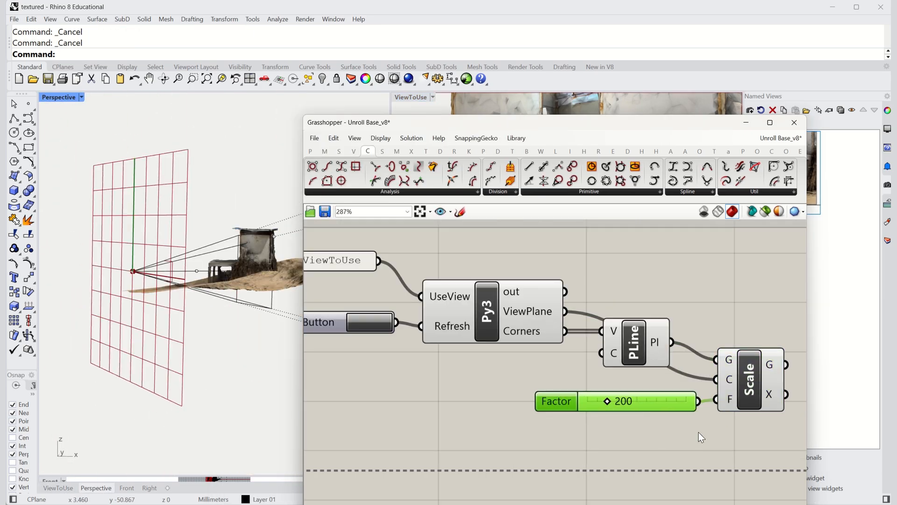
drag(624, 399, 621, 401)
Create a red layer named Picture in Rhino and make it the current layer
click(749, 380)
drag(705, 125, 629, 116)
click(888, 240)
click(750, 110)
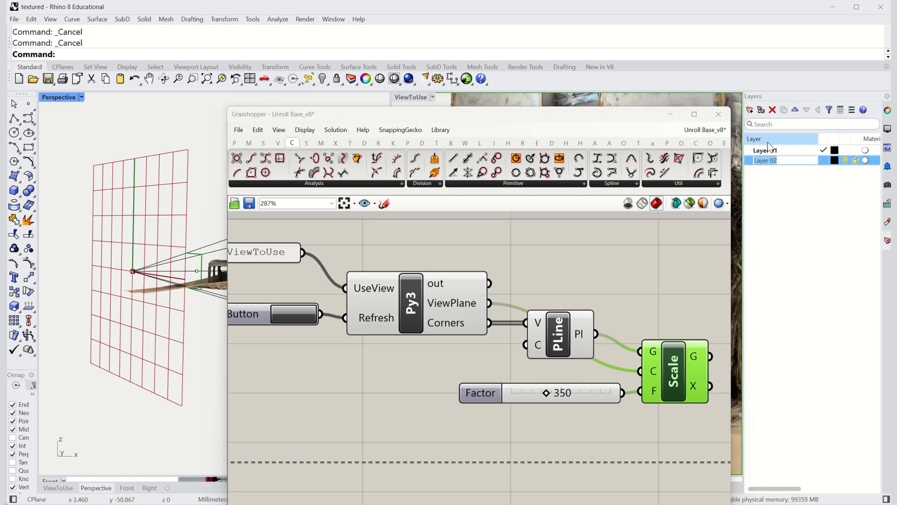
text(Picture)
key(Return)
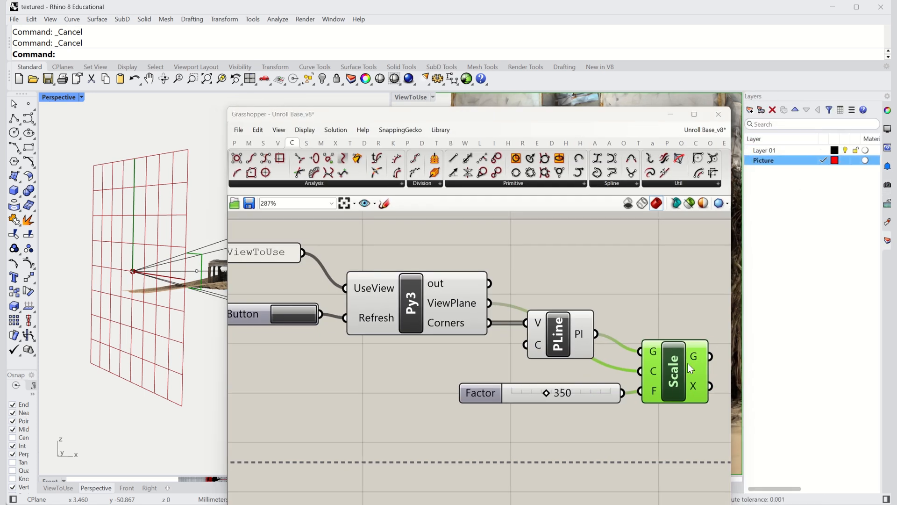
Bake the scaled boundary rectangle onto the Picture layer, turn off the Grasshopper preview, and collapse the Grasshopper window out of the way
right_click(696, 358)
click(717, 374)
click(703, 280)
click(723, 495)
click(663, 290)
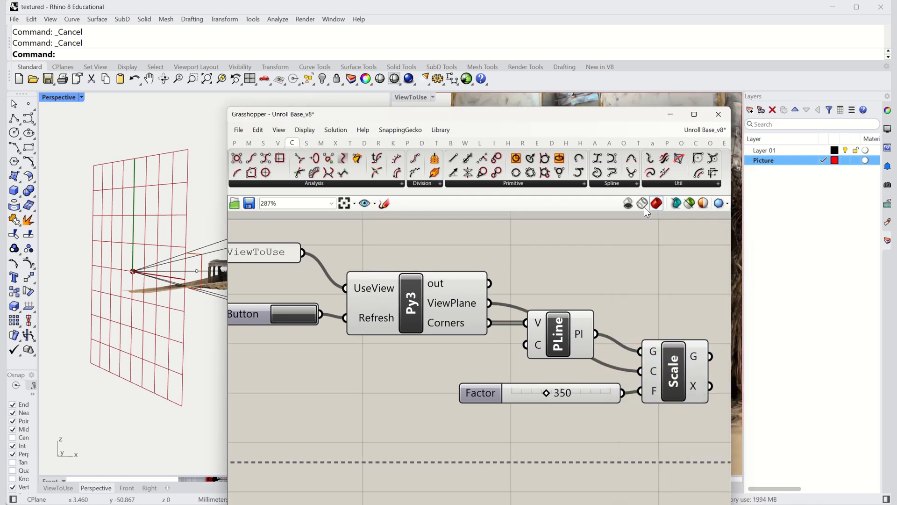
click(628, 204)
double_click(630, 116)
drag(630, 116, 699, 12)
Close the baked red boundary curve with the CloseCrv command
scroll(198, 275, up, 10)
click(175, 190)
text(CloseCrv)
key(Return)
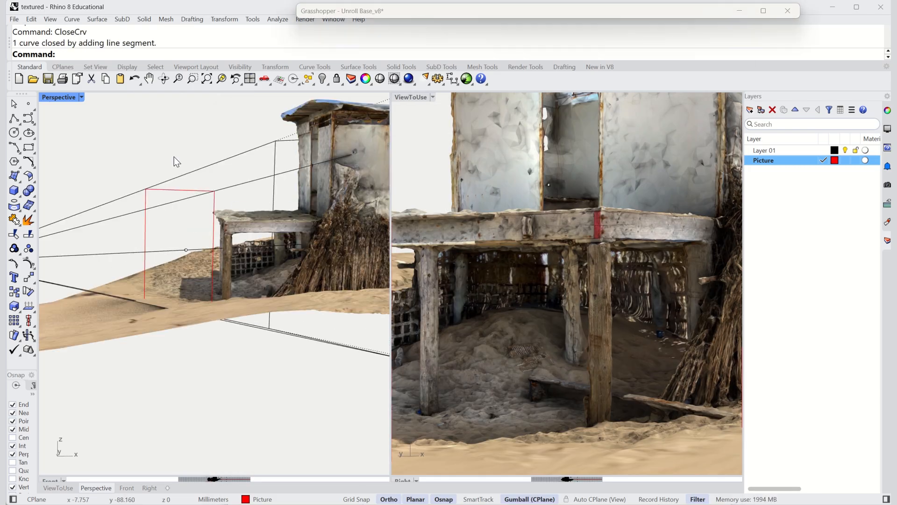
Place the captured view image as a Picture using the 3Point option, snapped to the corners of the red boundary rectangle
text(Picture)
key(Return)
click(116, 56)
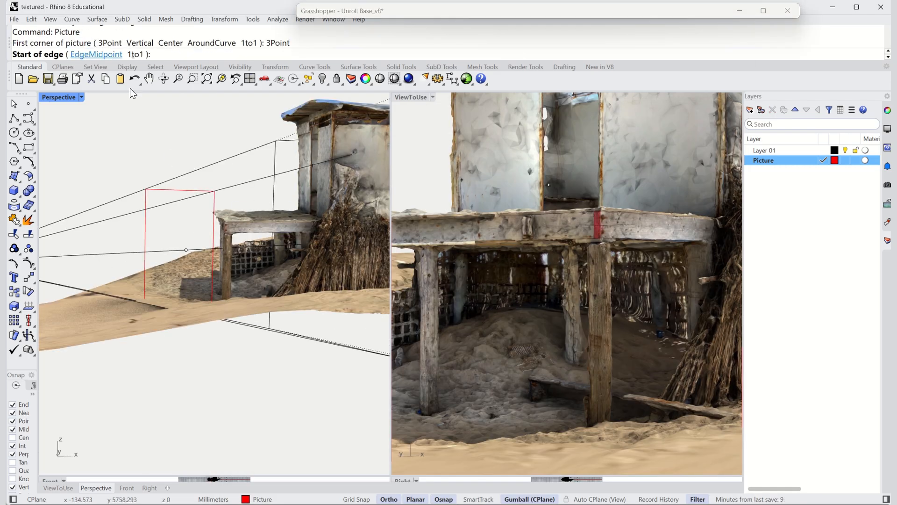
right_drag(154, 321, 155, 307)
click(148, 321)
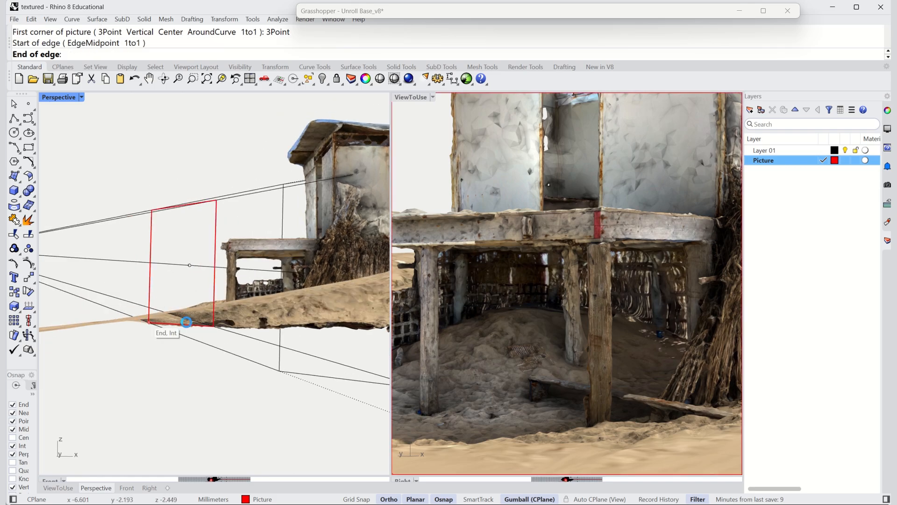
click(213, 324)
right_drag(175, 246, 153, 177)
click(152, 177)
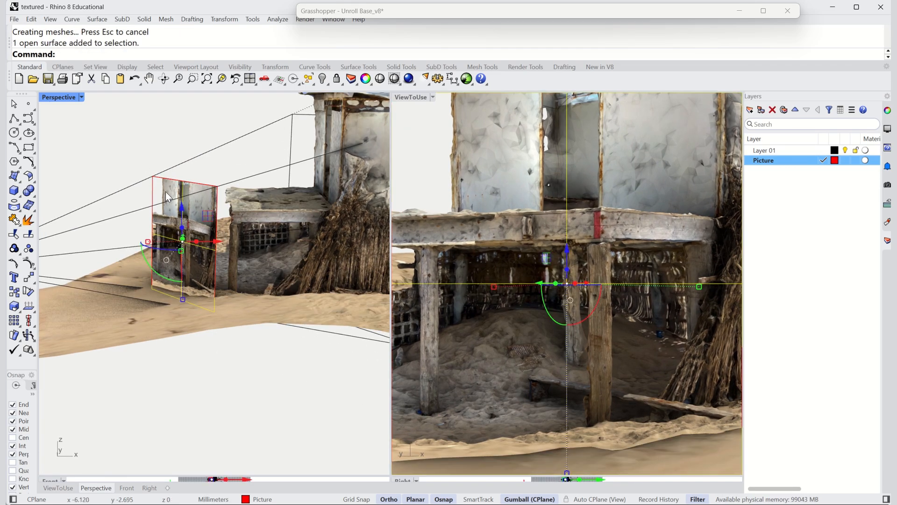
Hide Layer 01 and create a new current layer named Points
right_drag(304, 263, 261, 327)
scroll(269, 287, down, 7)
scroll(301, 220, up, 5)
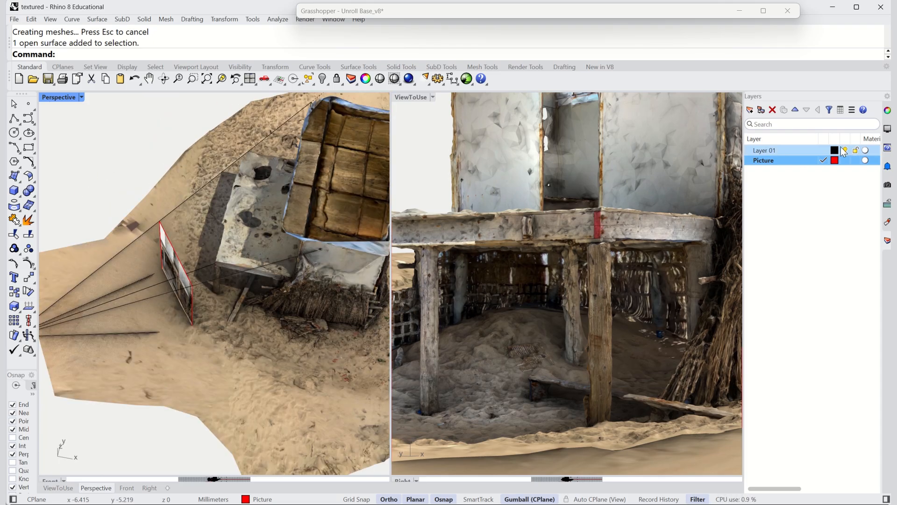
click(845, 151)
click(753, 110)
text(Points)
key(Return)
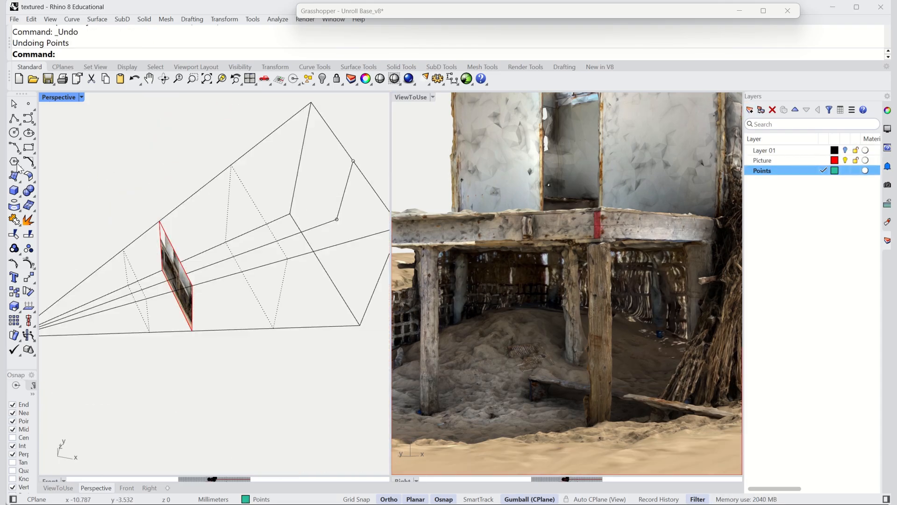
Place a scatter of points behind the picture plane on the Points layer with the Points command
click(31, 103)
click(211, 276)
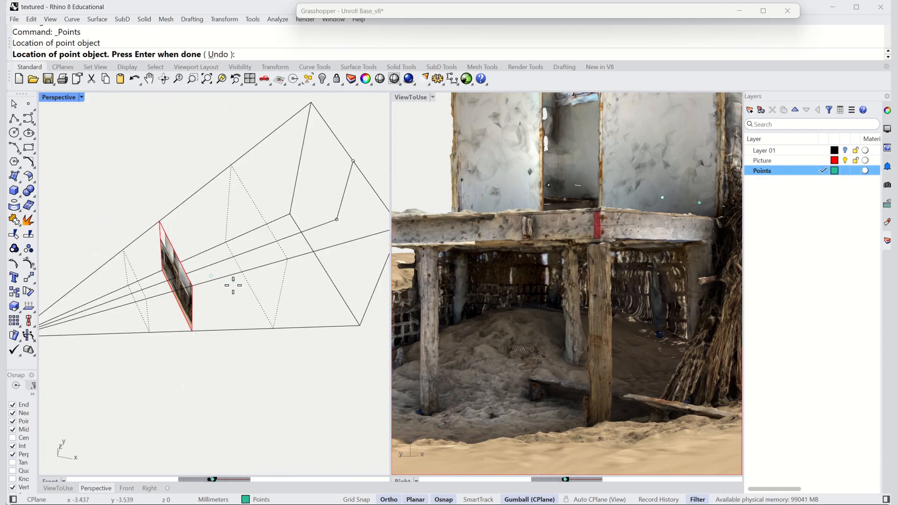
click(233, 284)
click(239, 272)
click(212, 240)
click(213, 259)
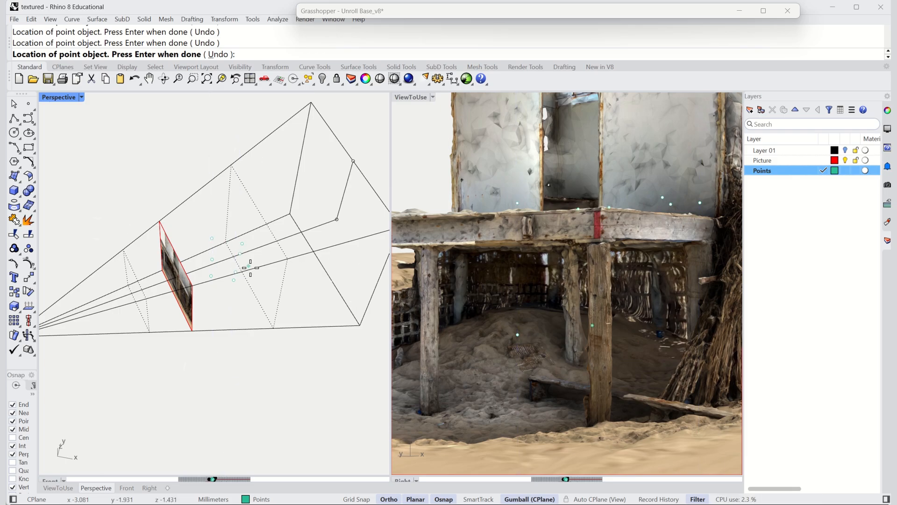
key(Return)
right_drag(245, 320, 281, 360)
key(Home)
Add a Point parameter under CREATE OBJECT TO CAMOUFLAGE in Grasshopper and reference all the placed points in it
double_click(478, 14)
scroll(514, 192, down, 5)
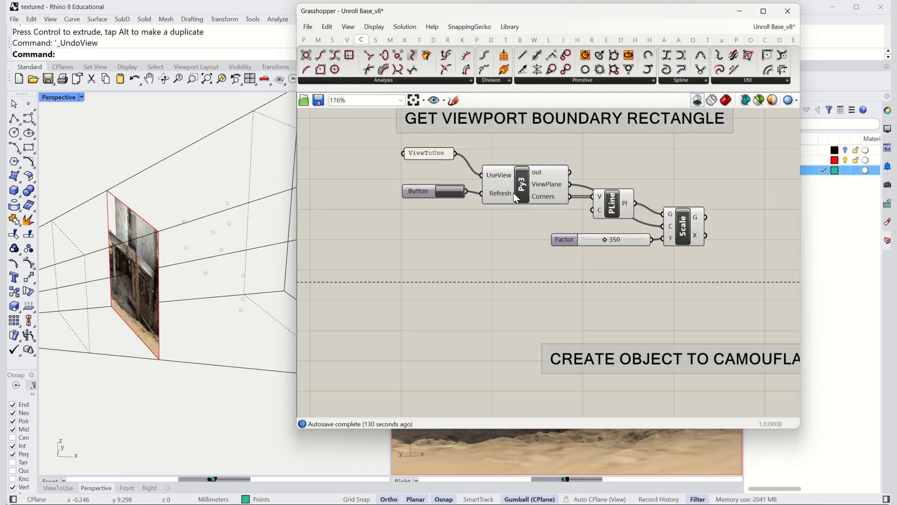
click(304, 40)
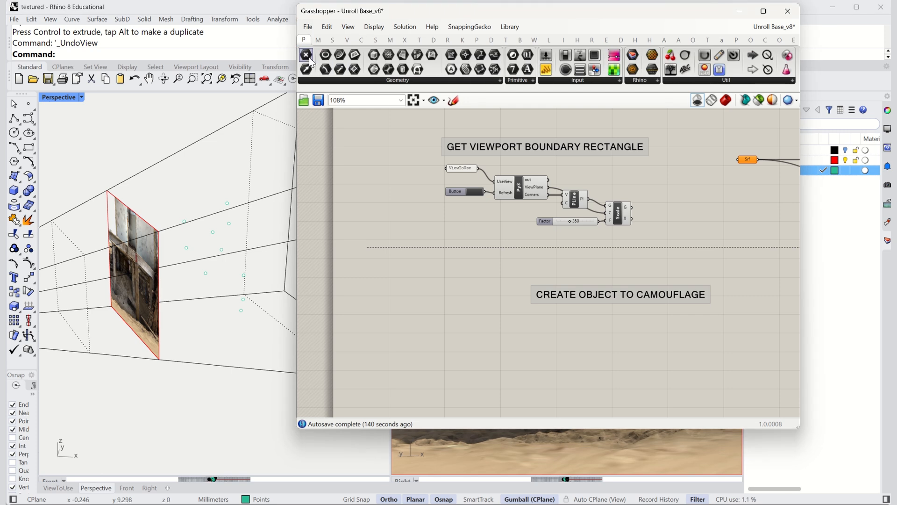
drag(450, 326, 444, 323)
right_click(443, 322)
click(481, 461)
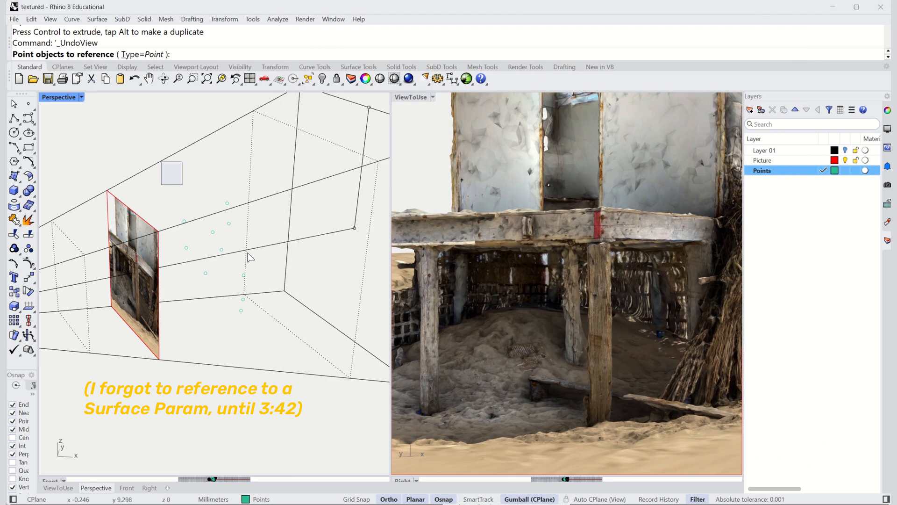
drag(160, 162, 282, 350)
key(Return)
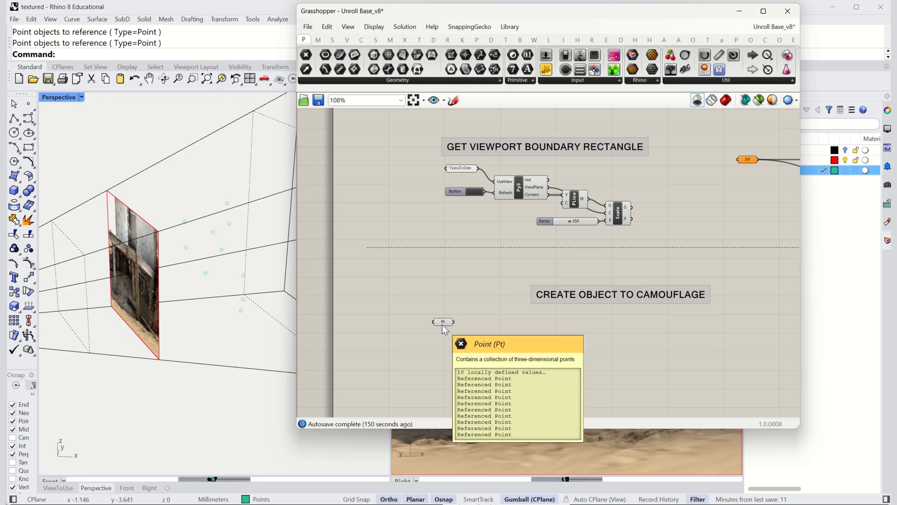
Add a Delaunay Mesh component fed by the points, with a Plane parameter supplying the view plane to its Pl input
click(390, 41)
drag(484, 69, 517, 324)
drag(455, 322, 443, 347)
right_click(509, 329)
click(553, 480)
Switch the Grasshopper preview to Shaded and turn on Preview Mesh Edges
click(711, 100)
click(725, 100)
click(374, 26)
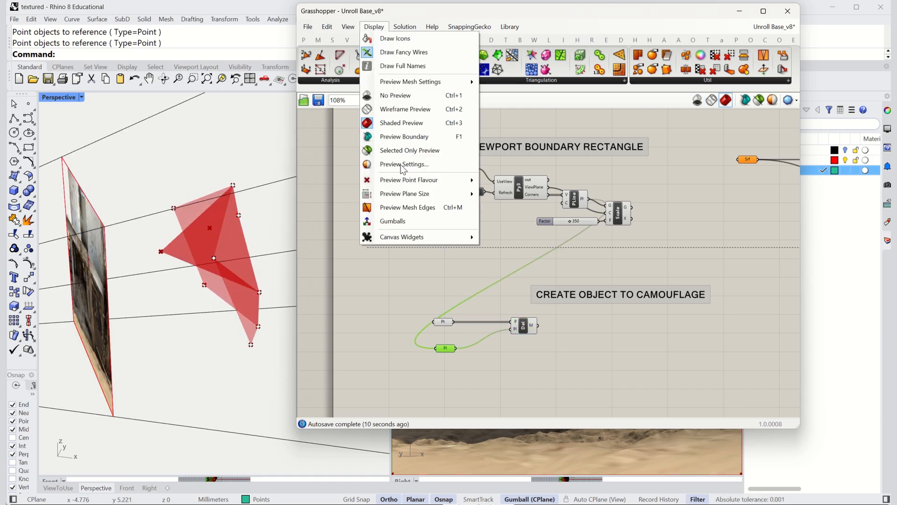
click(426, 206)
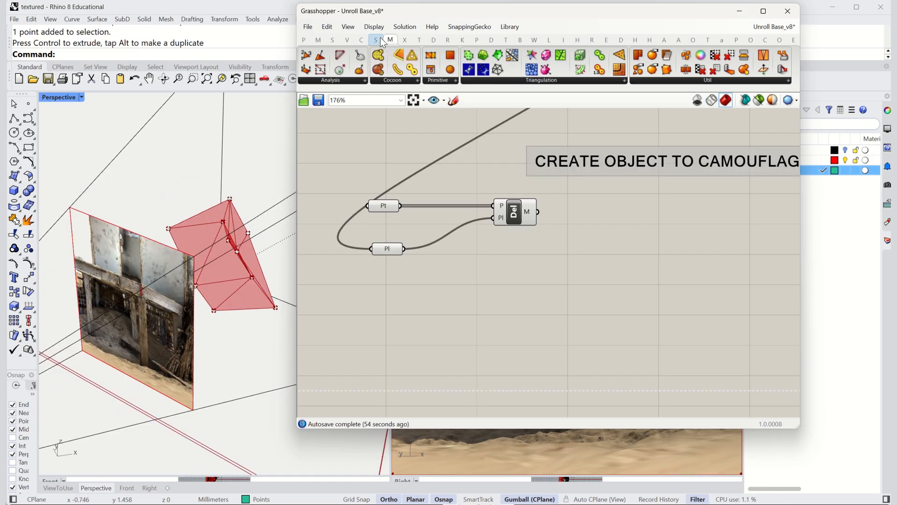
Deconstruct the Delaunay mesh and add a Line component from its vertices to the view plane's origin
drag(306, 57, 478, 150)
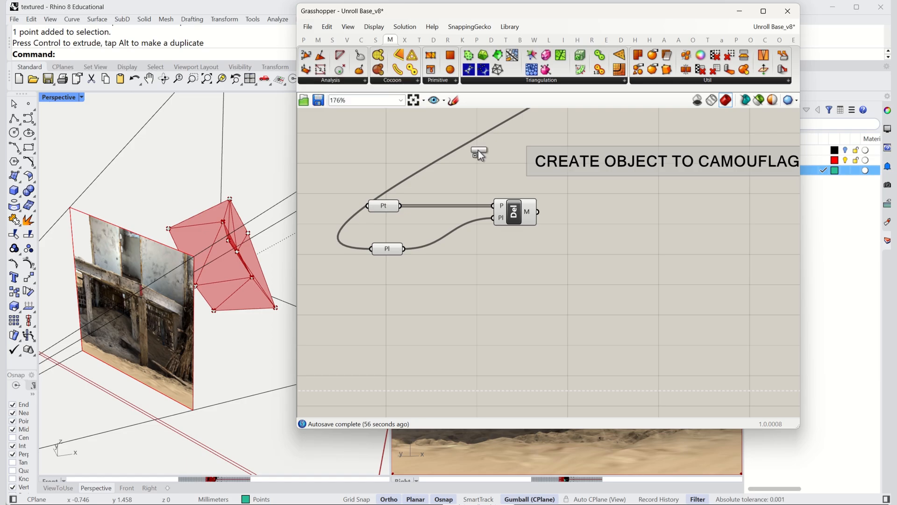
drag(559, 217, 569, 220)
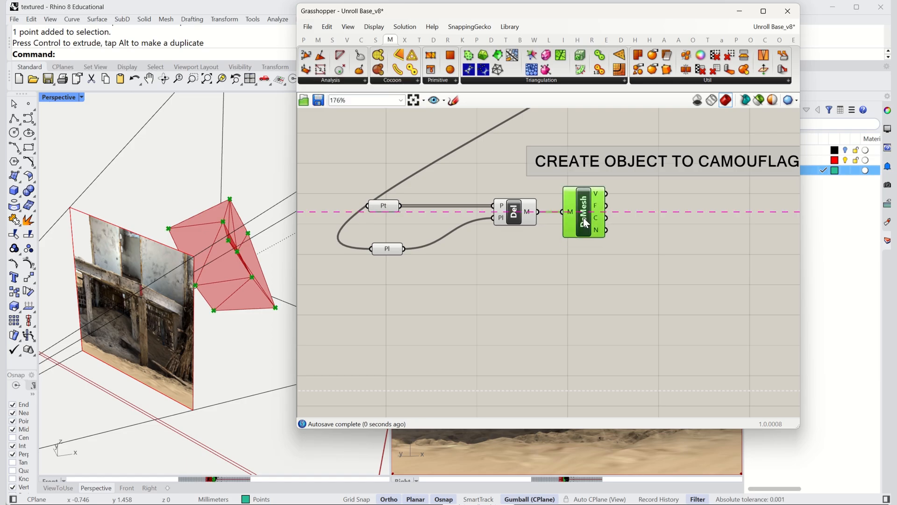
double_click(653, 216)
text(line)
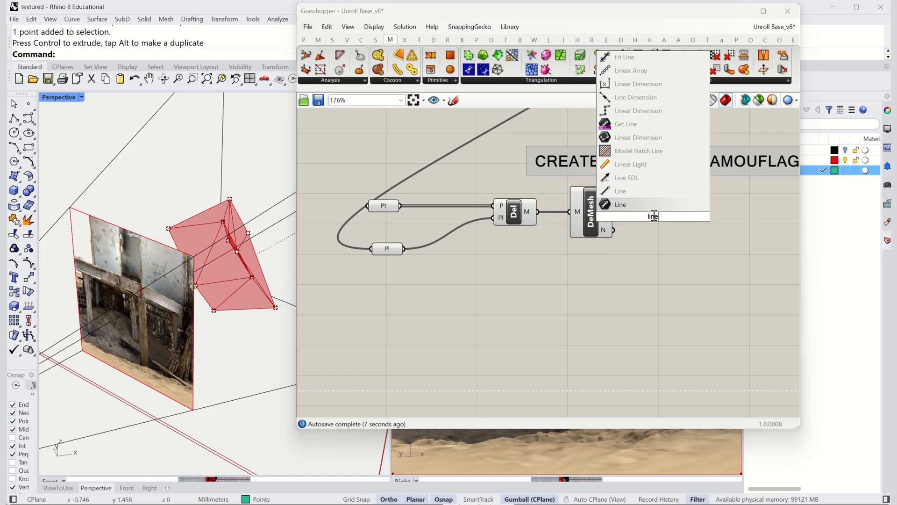
click(649, 200)
drag(551, 250, 626, 229)
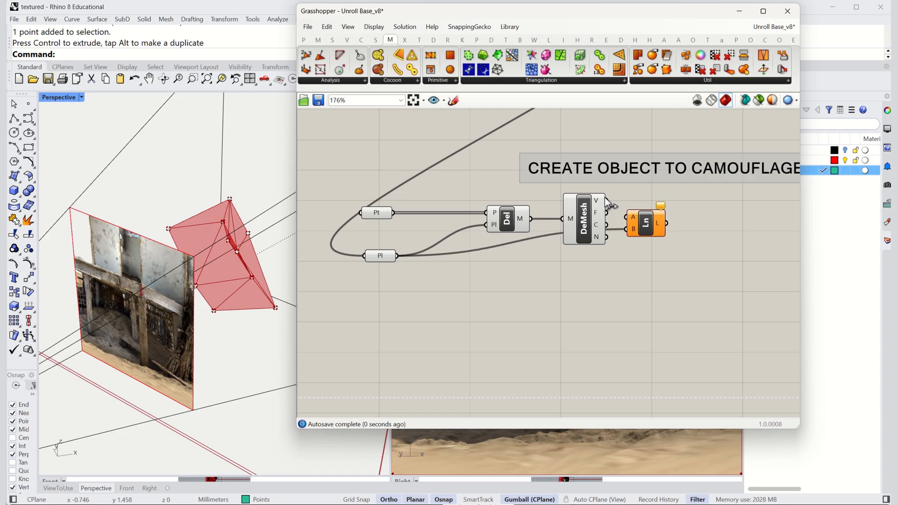
drag(607, 201, 667, 209)
click(658, 259)
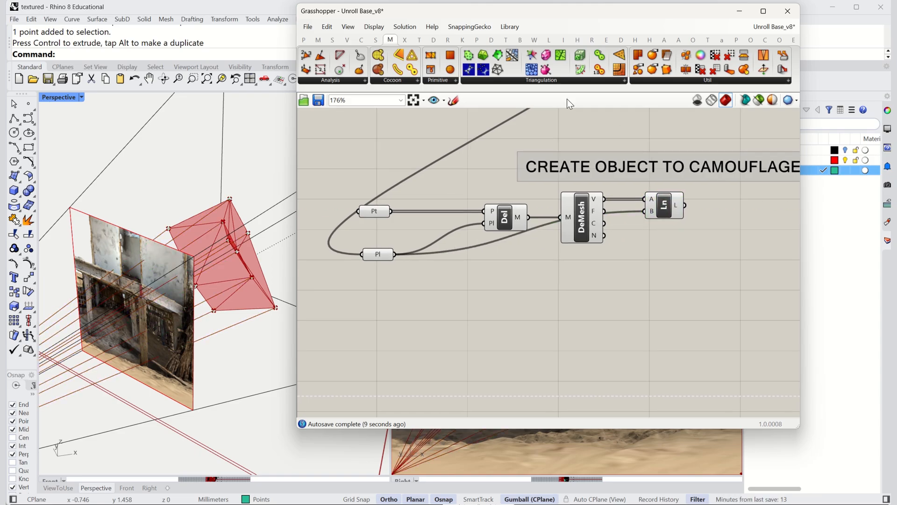
Add a Surface | Line intersection component and connect the lines to its L input
click(406, 40)
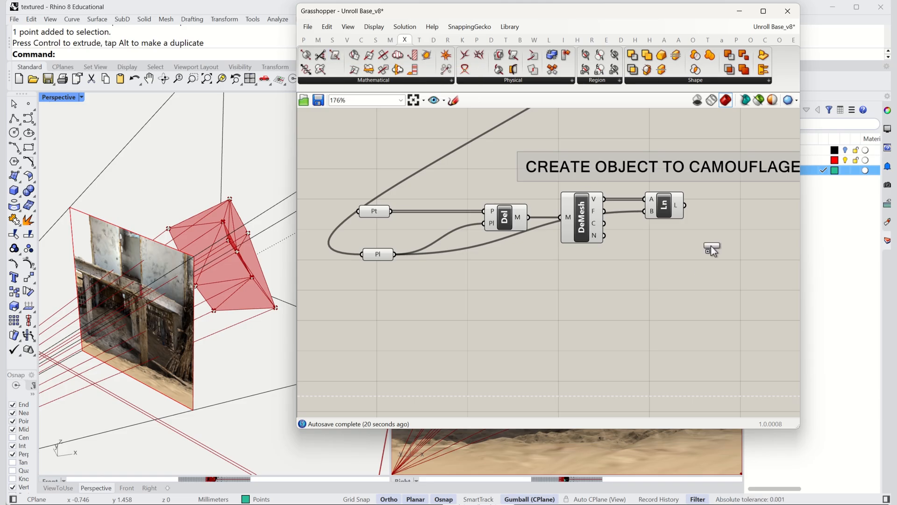
click(710, 244)
drag(690, 251, 691, 254)
drag(702, 255, 739, 230)
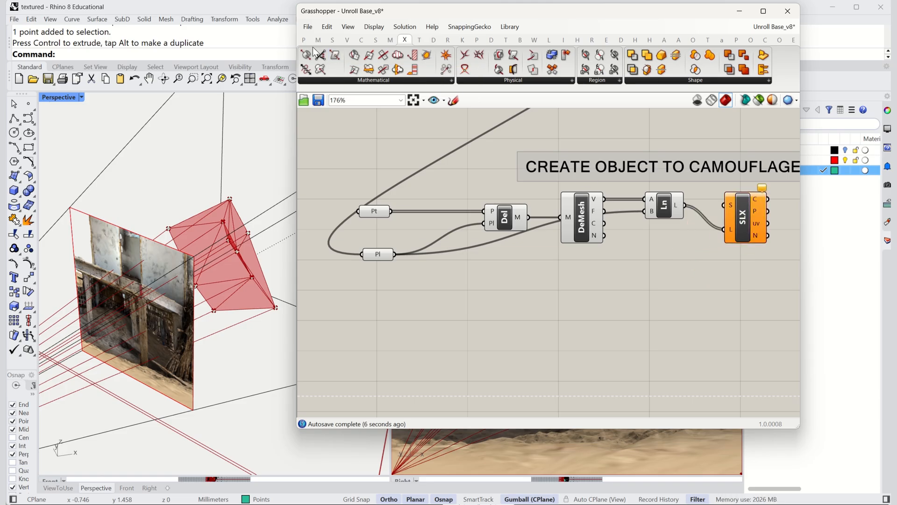
Add a Surface parameter, reference the picture surface in it, and connect it to the intersection component's S input
click(304, 40)
click(402, 53)
click(377, 307)
right_click(377, 306)
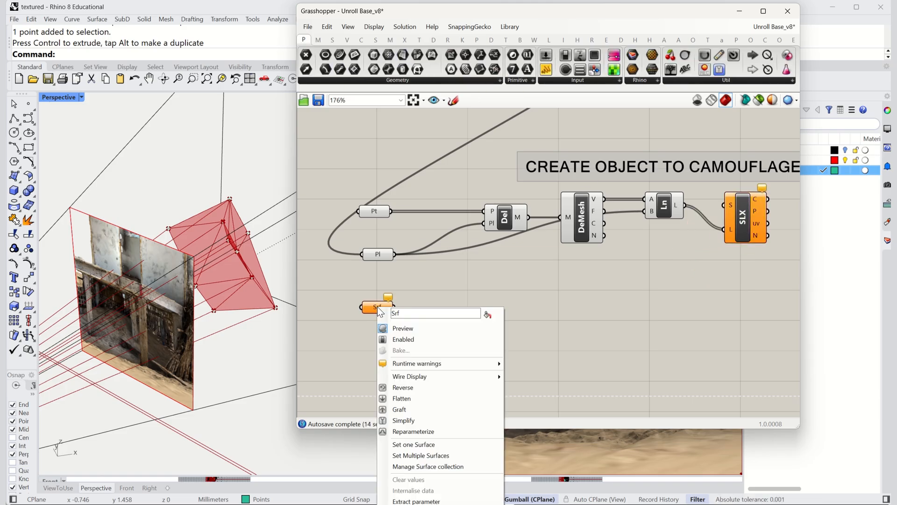
click(426, 445)
click(154, 327)
drag(395, 307, 730, 202)
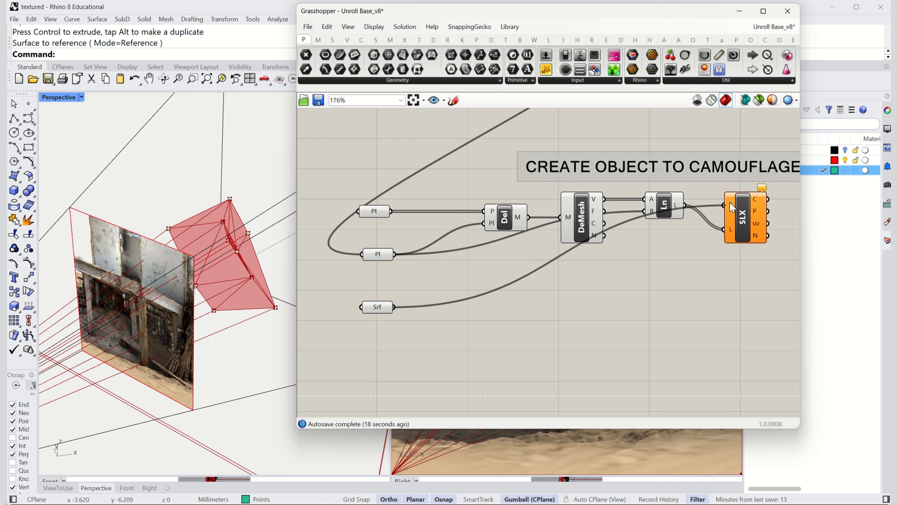
Copy the ObjAtts, Custom Map and Preview components and place the copies below the APPLY TEXTURE heading
scroll(730, 202, down, 3)
right_drag(719, 185, 386, 313)
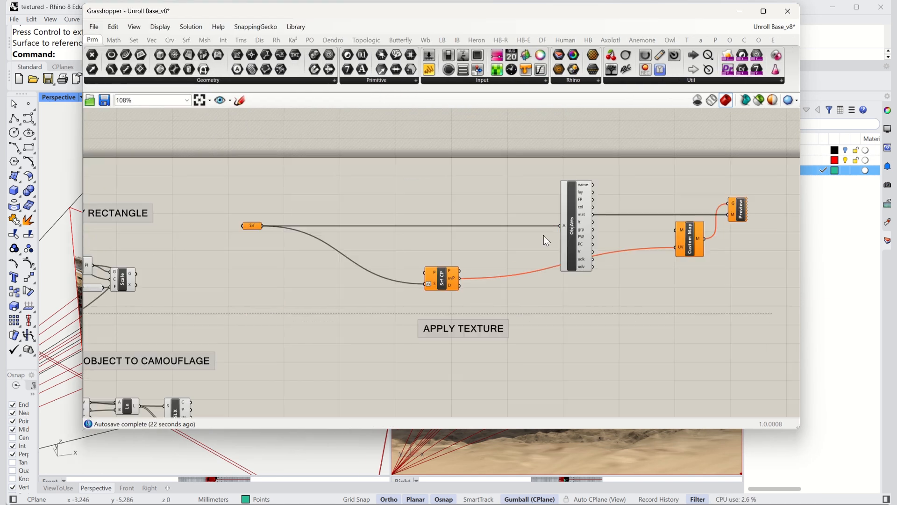
scroll(545, 233, up, 2)
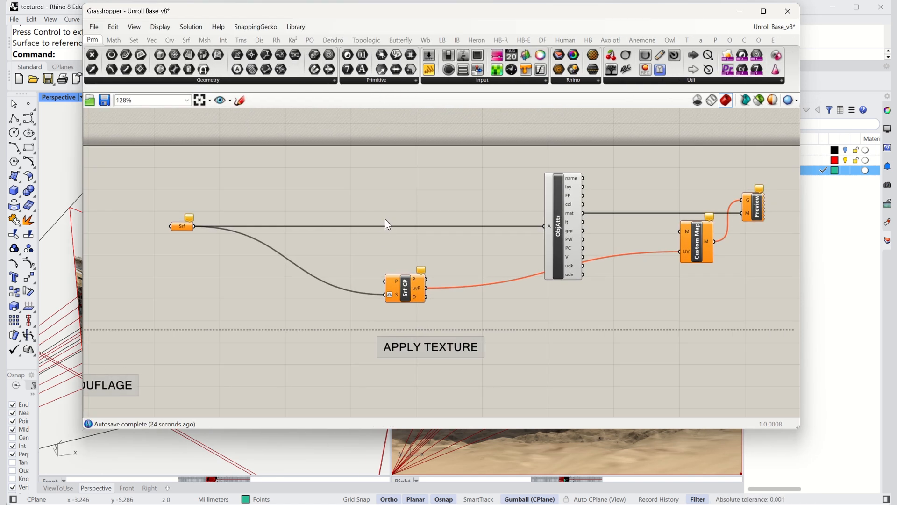
click(562, 236)
click(696, 250)
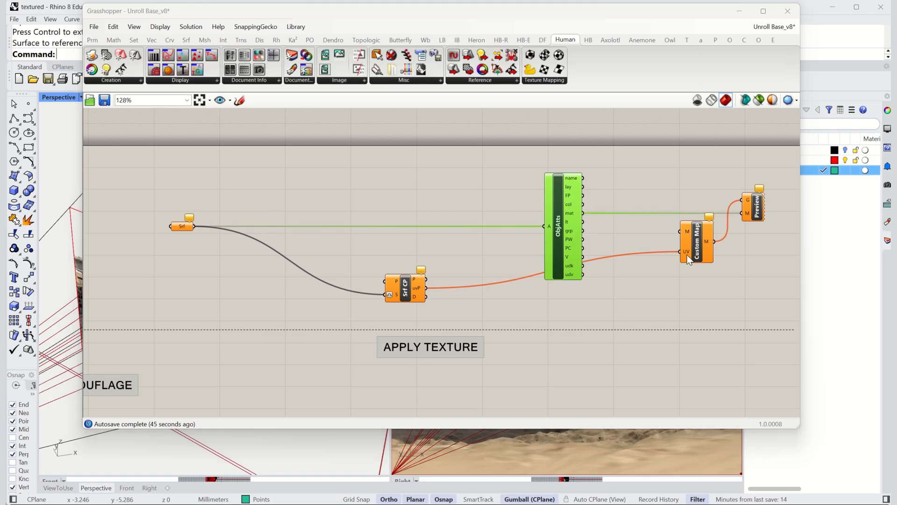
mouse_move(687, 254)
drag(513, 146, 757, 302)
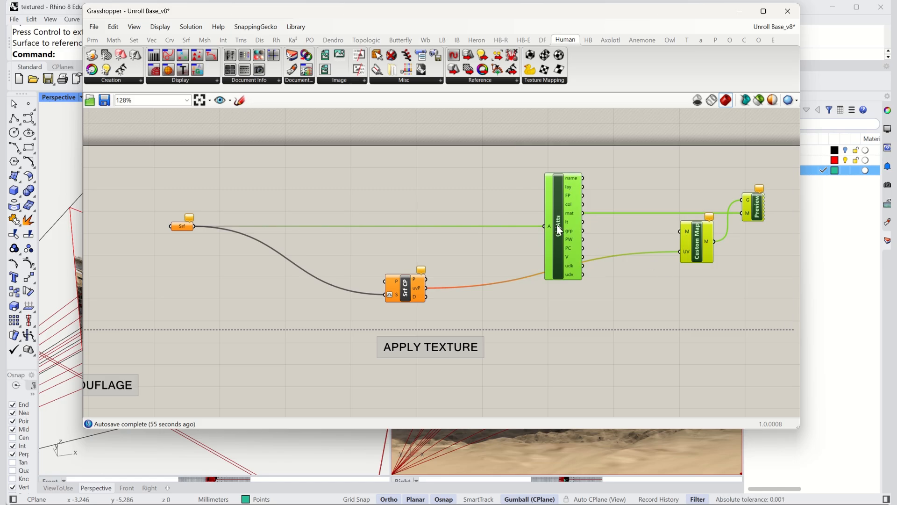
alt+drag(556, 226, 559, 374)
right_drag(559, 370, 542, 211)
scroll(190, 262, down, 2)
right_drag(190, 261, 444, 243)
drag(703, 236, 505, 249)
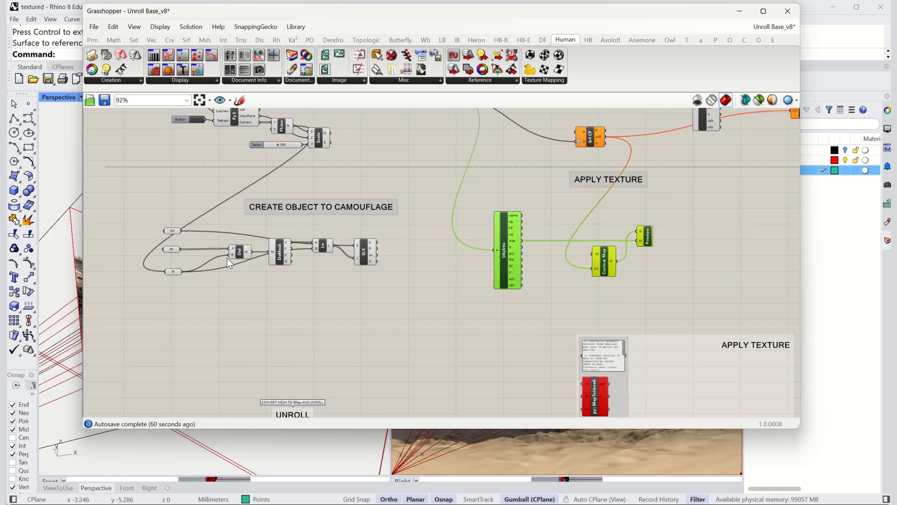
Connect the picture Surface parameter to the copied ObjAtts and the intersection's uv output to the copied Custom Map's UV input
scroll(248, 239, up, 2)
right_drag(145, 229, 117, 223)
drag(128, 223, 554, 250)
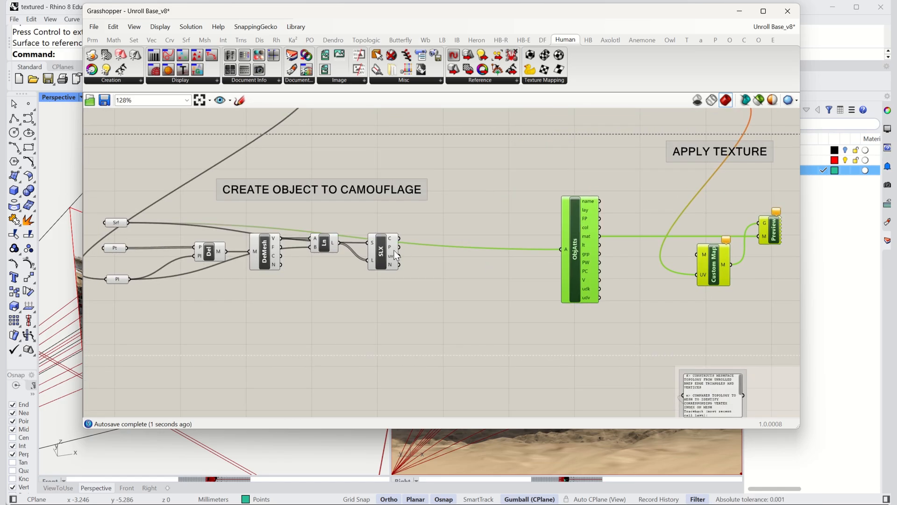
drag(399, 256, 696, 276)
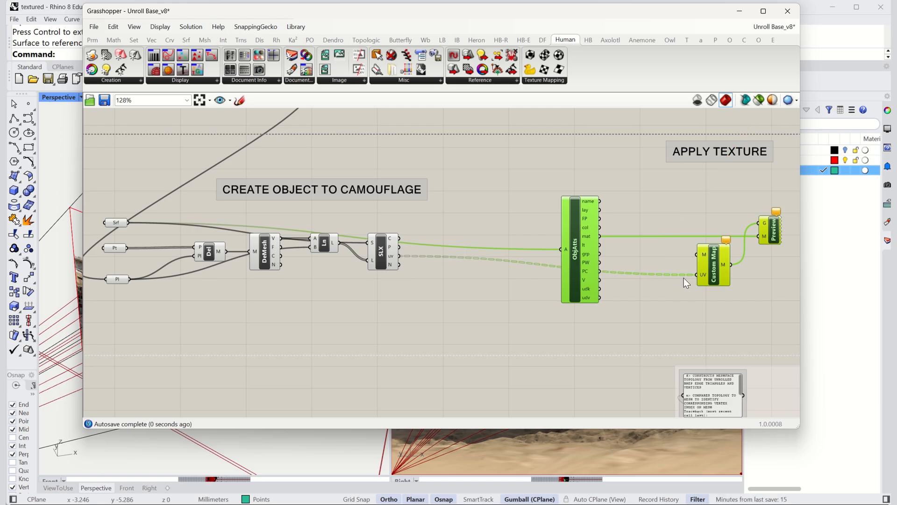
click(411, 314)
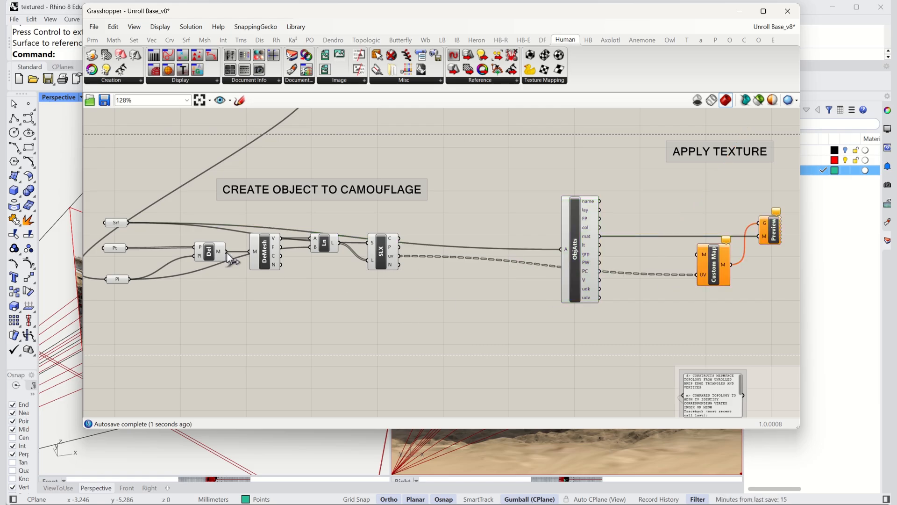
Add a Mesh parameter and route the Delaunay mesh through it into the copied Custom Map's M input
click(92, 40)
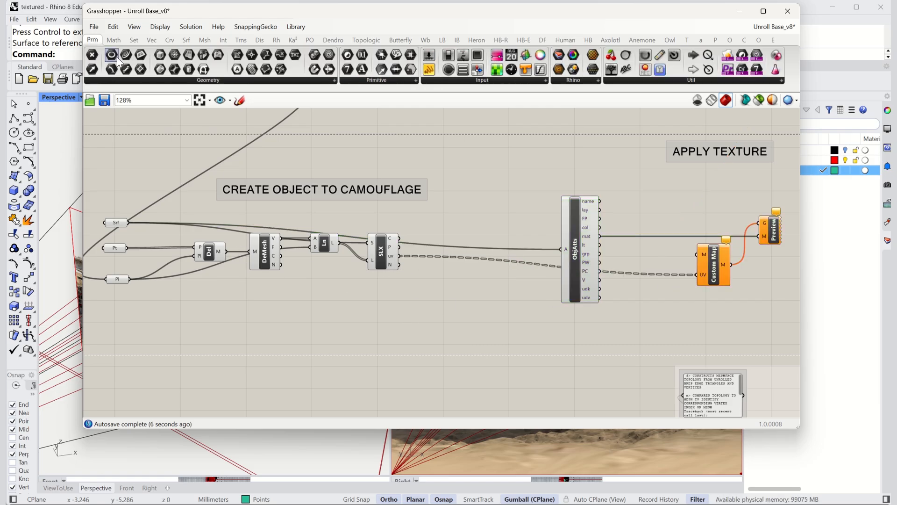
drag(178, 57, 321, 297)
drag(280, 264, 704, 254)
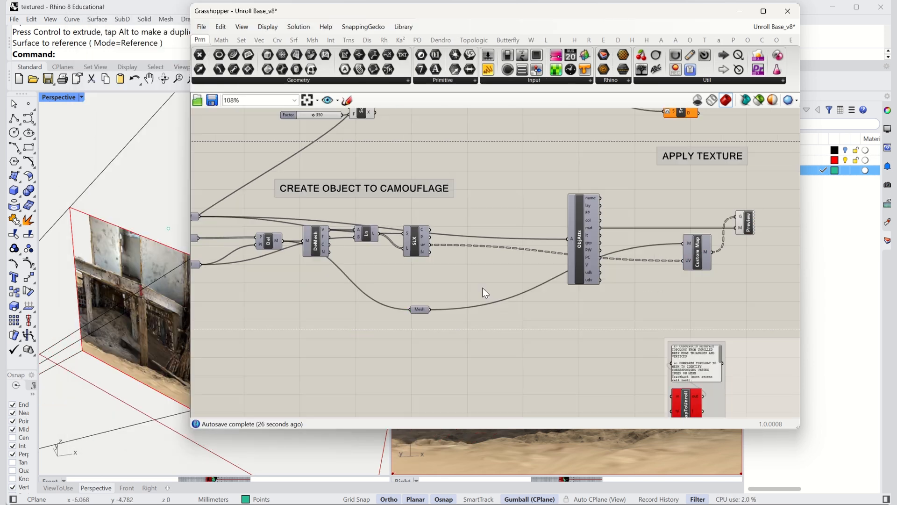
Reparameterize the intersection component's S input and flatten the Custom Map's UV input
right_click(405, 233)
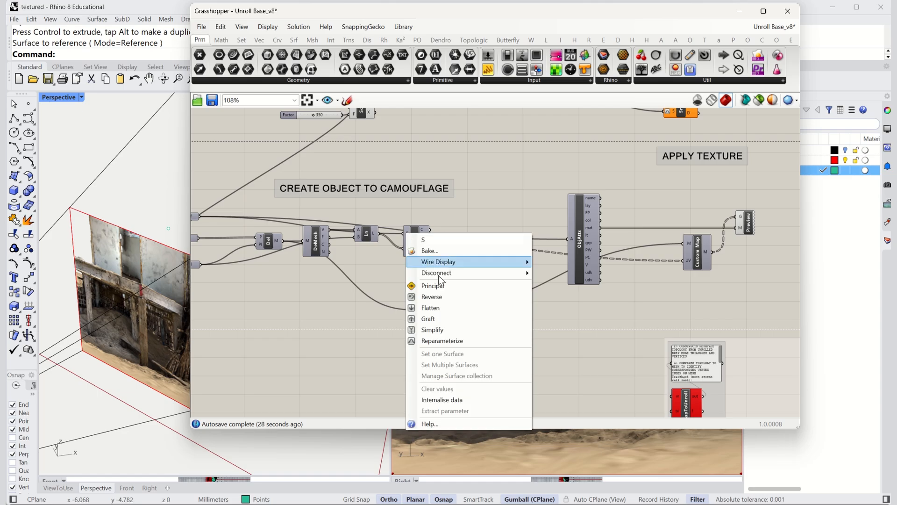
click(442, 340)
right_click(690, 263)
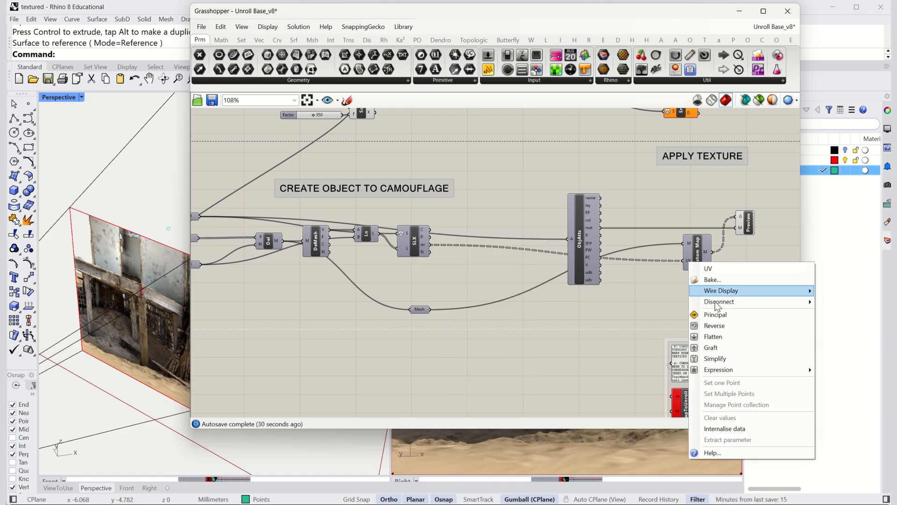
click(706, 336)
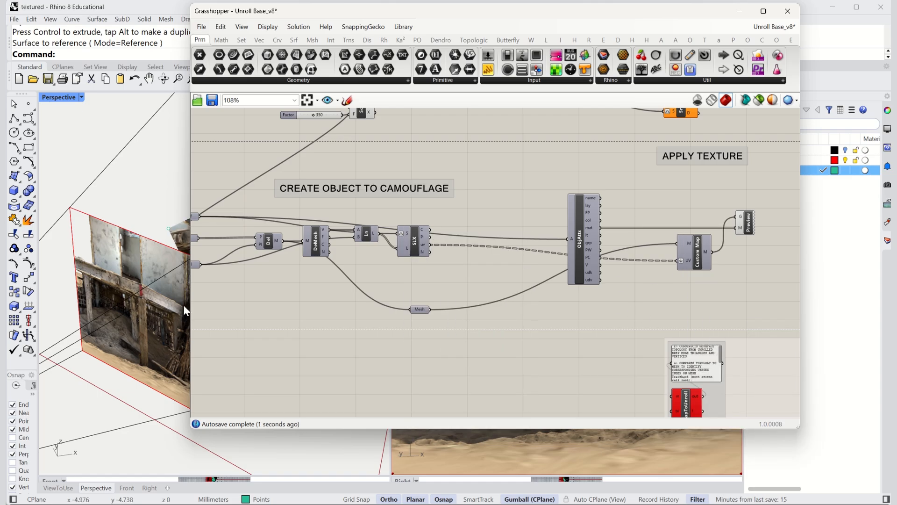
Collapse the Grasshopper window, hide the Picture layer and show Layer 01 behind the textured mesh
drag(190, 306, 392, 303)
right_drag(261, 304, 309, 276)
scroll(243, 253, up, 3)
right_drag(243, 253, 271, 245)
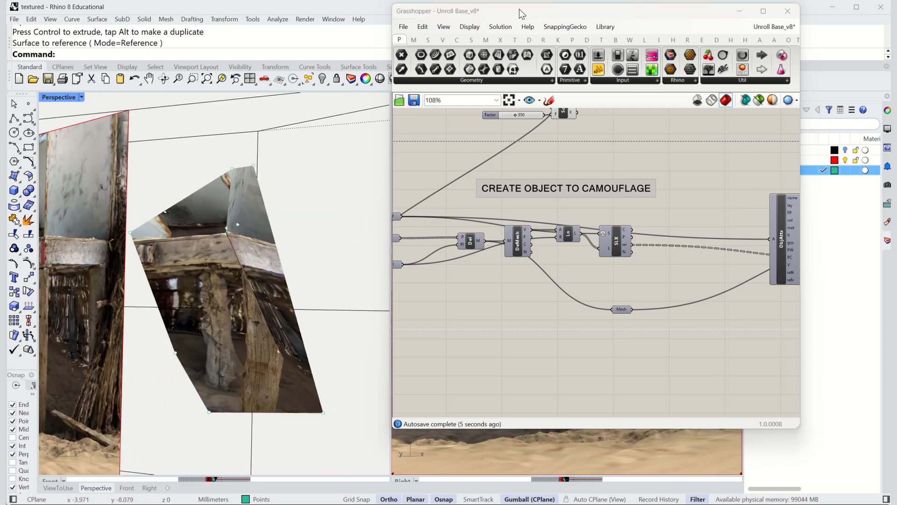
double_click(520, 13)
click(846, 159)
click(845, 150)
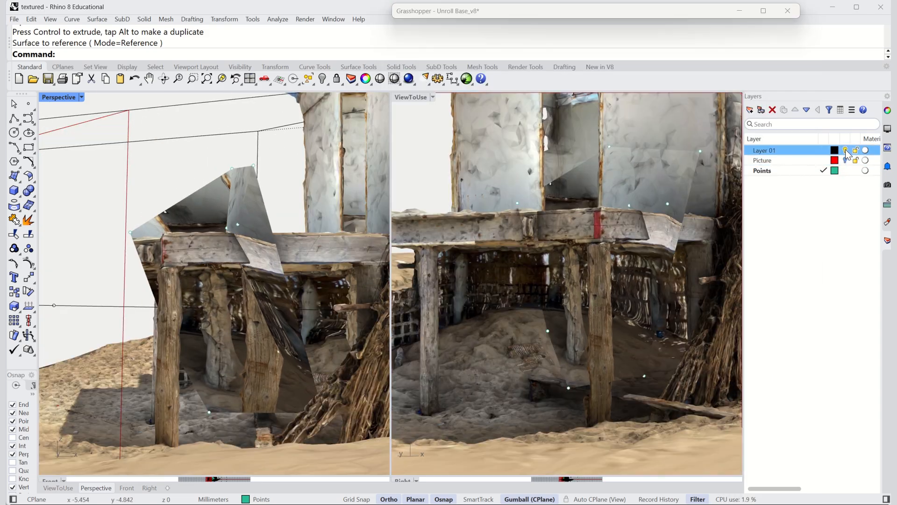